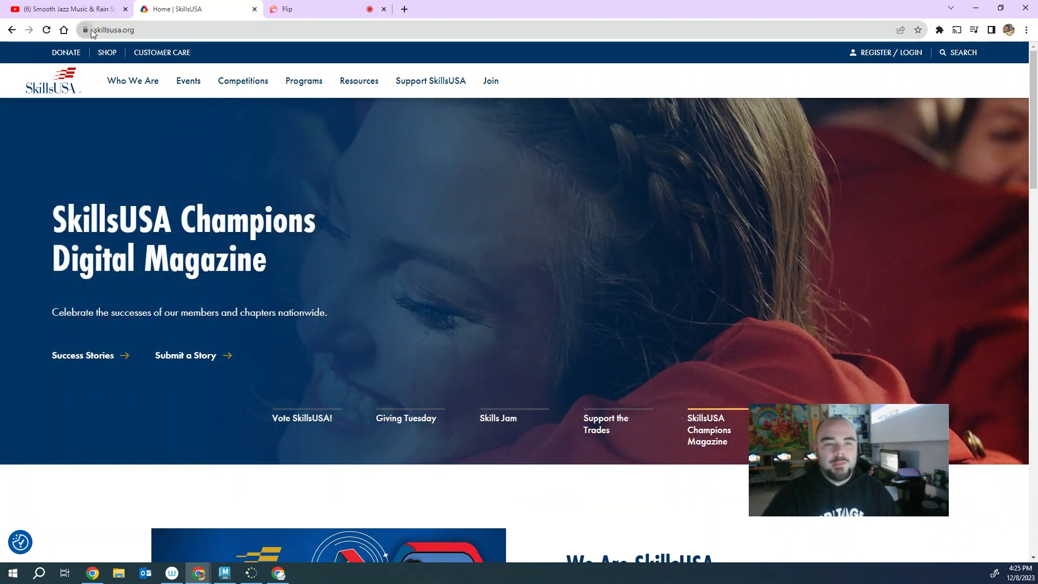
- Log in to SkillsUSA Registration with the saved advisor e-mail and the account password
drag(136, 30, 95, 30)
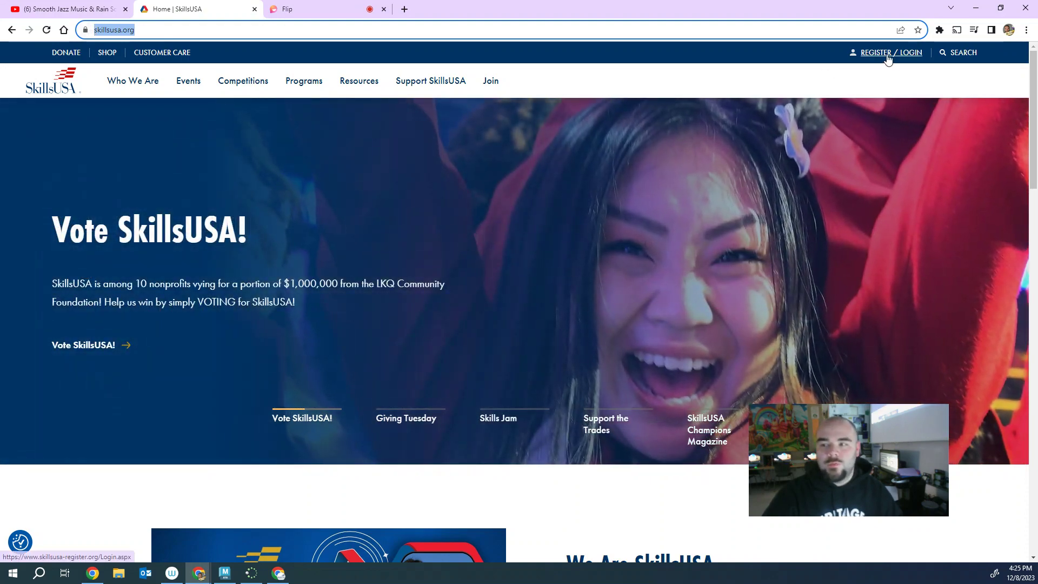
click(890, 53)
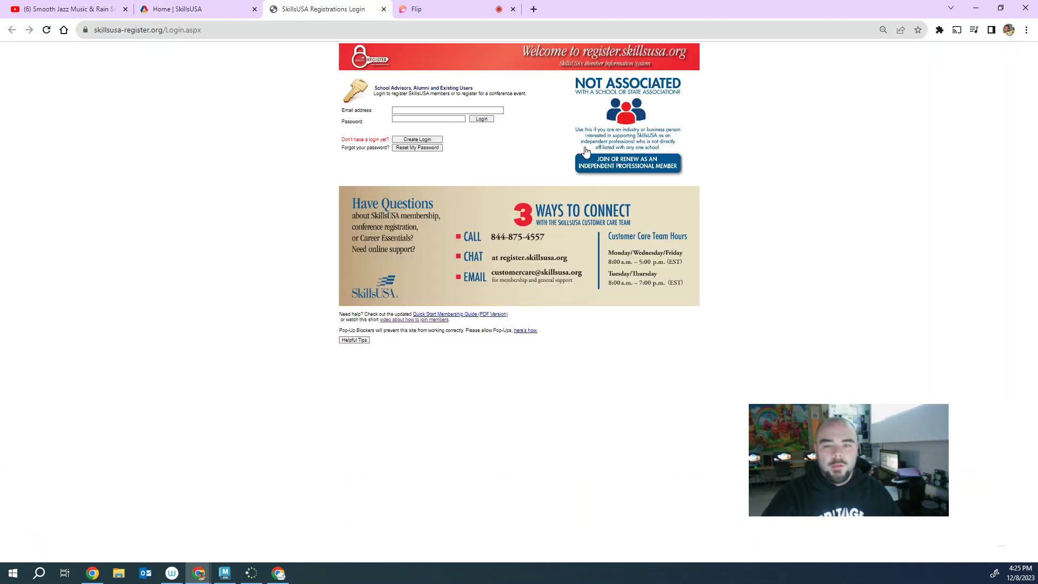
click(411, 108)
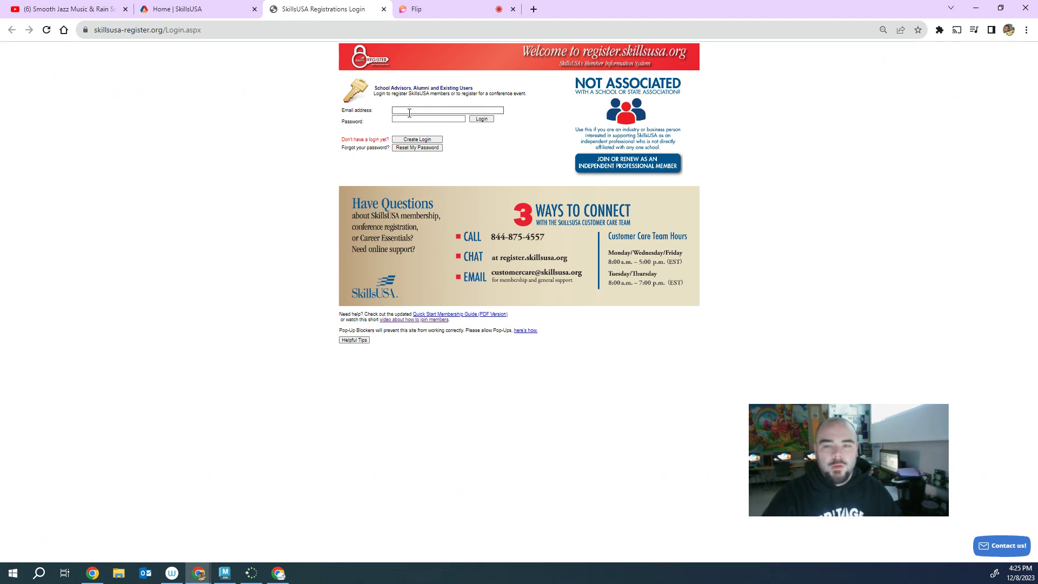
click(409, 112)
click(460, 130)
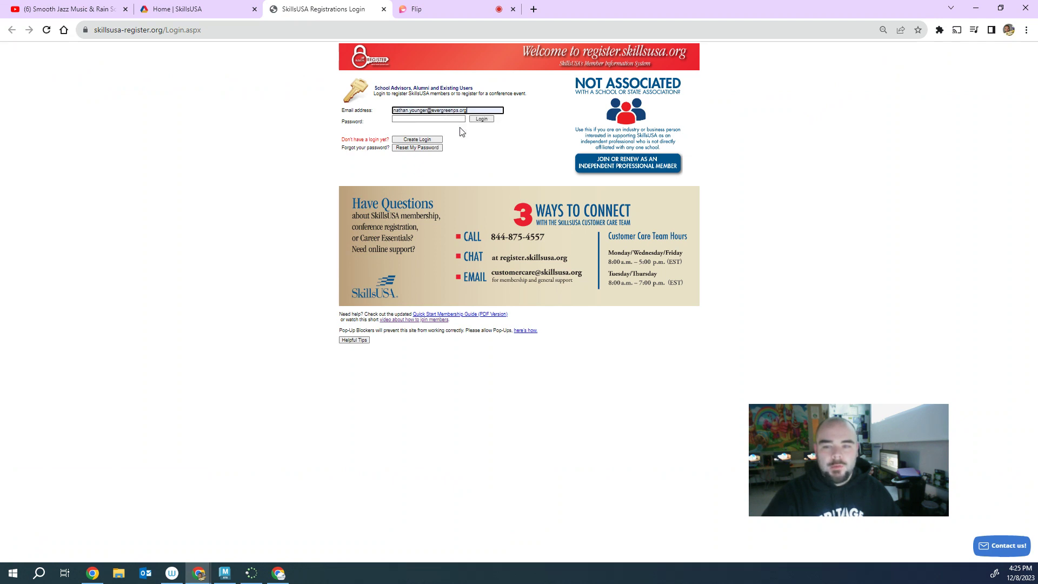
click(433, 118)
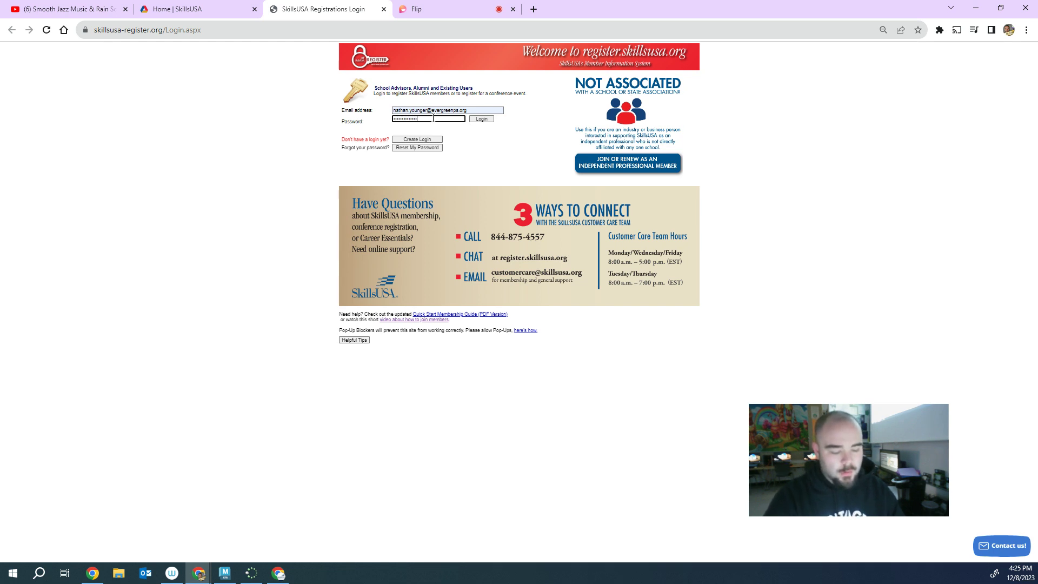
key(Return)
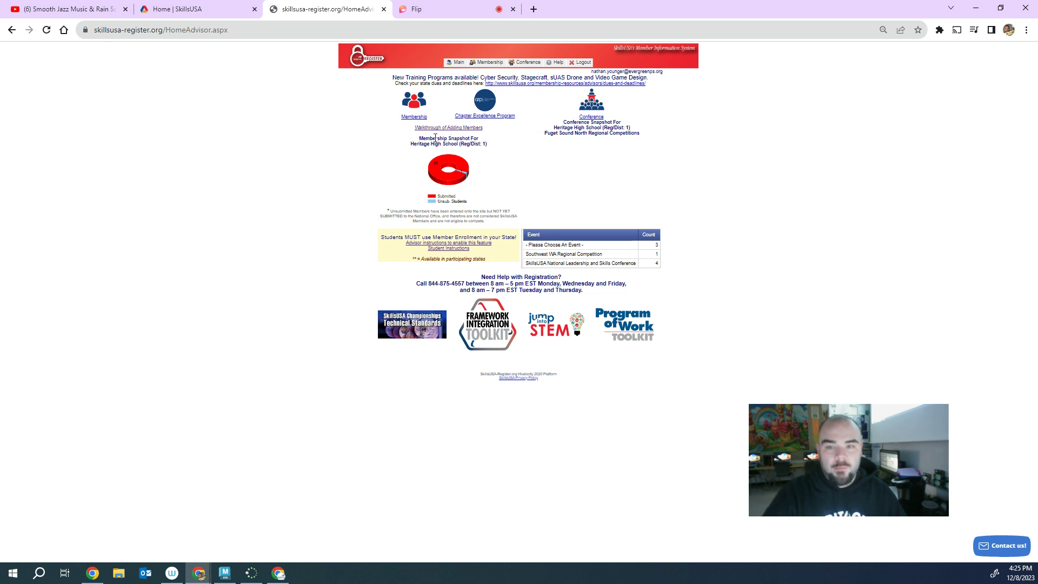
- Open the Membership page listing the 3D Visualization & Animation training program
click(417, 117)
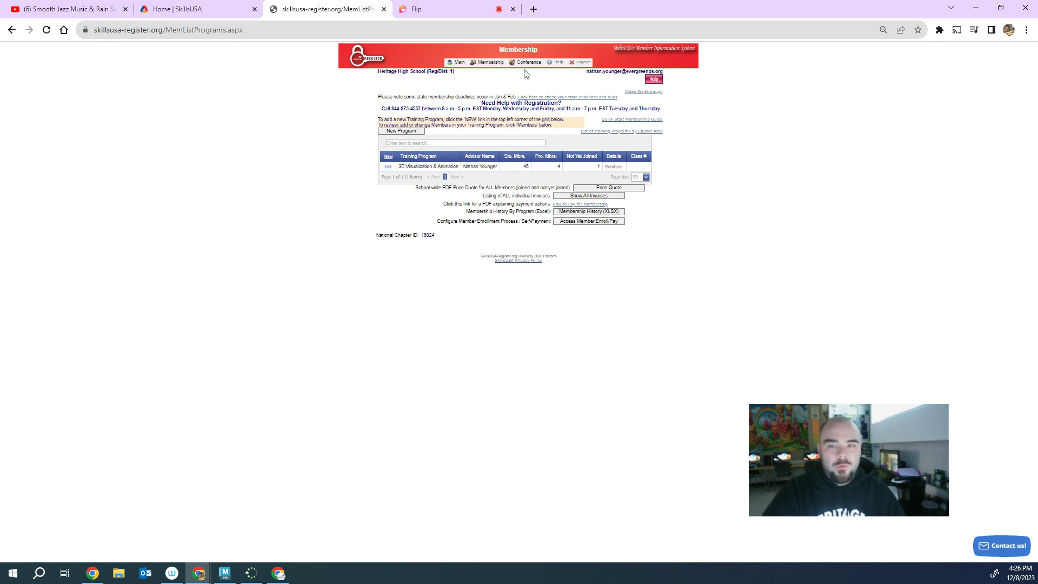
click(583, 222)
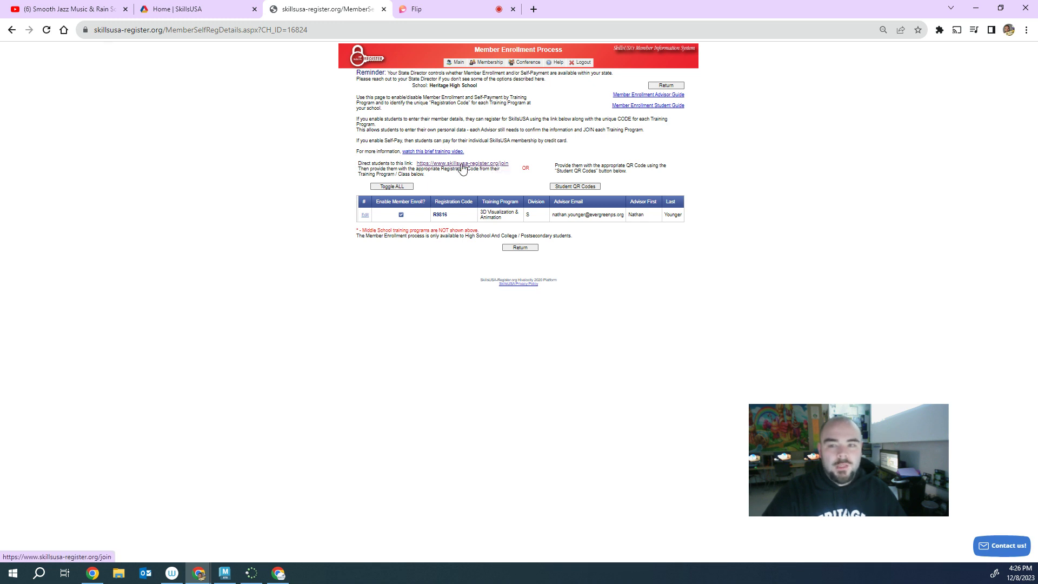
click(569, 188)
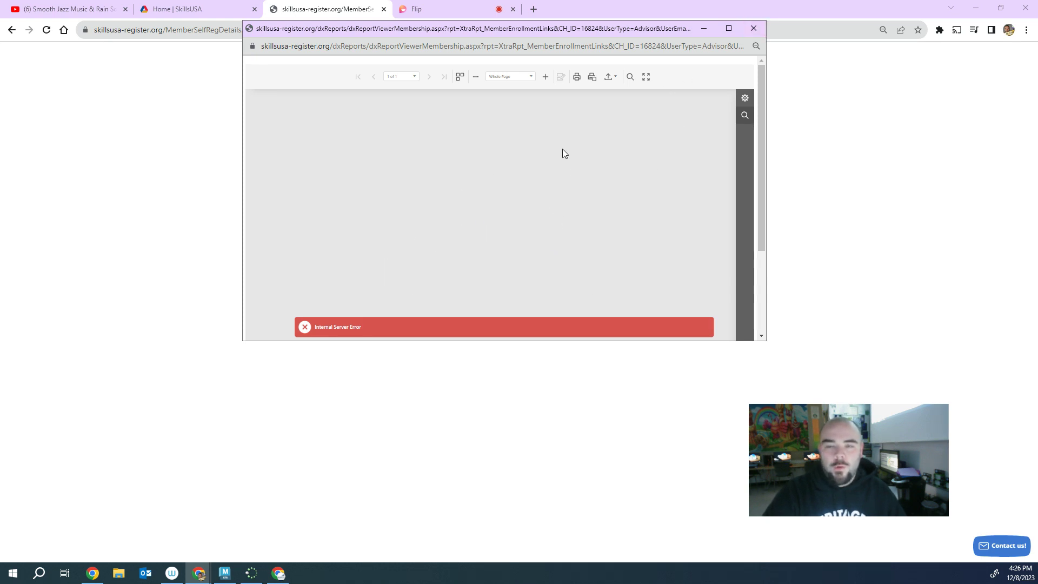
click(755, 28)
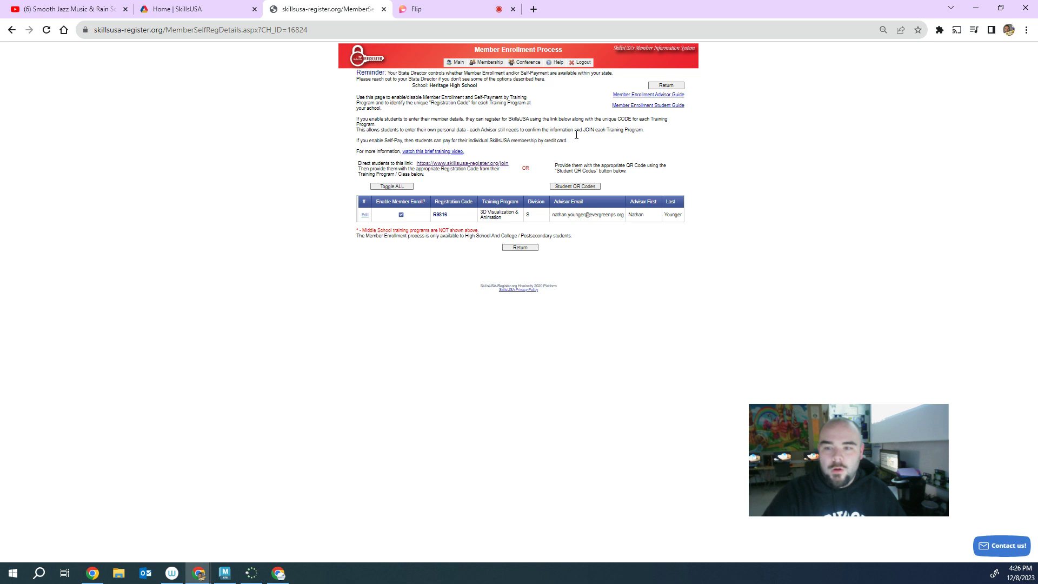
click(573, 187)
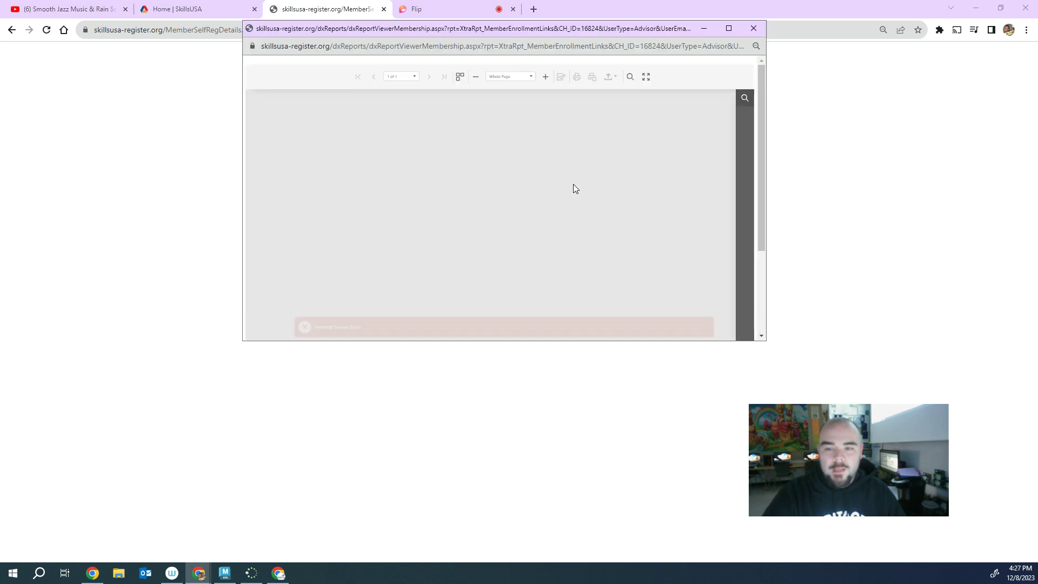
click(754, 28)
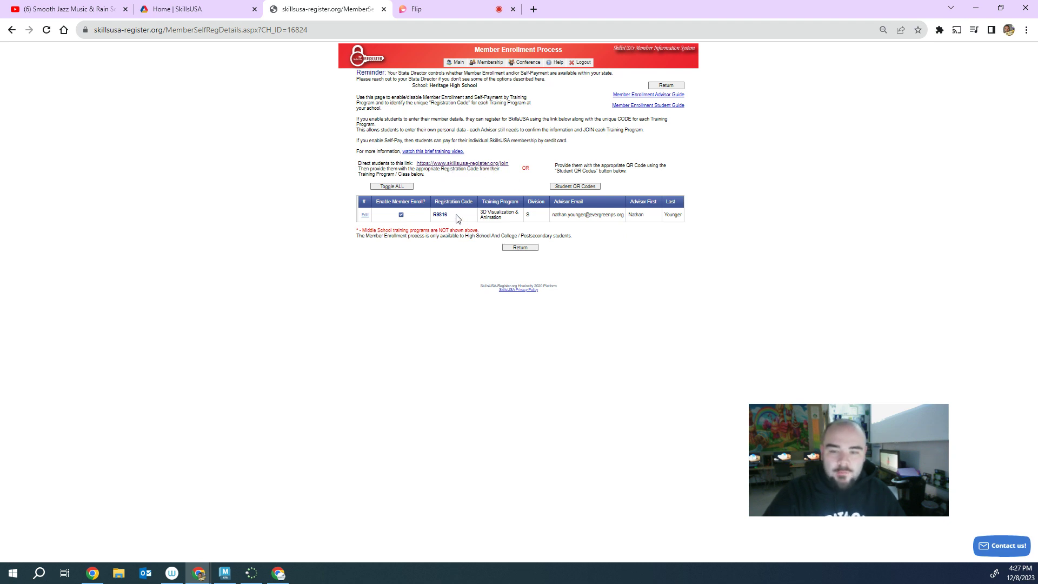
drag(459, 215, 431, 216)
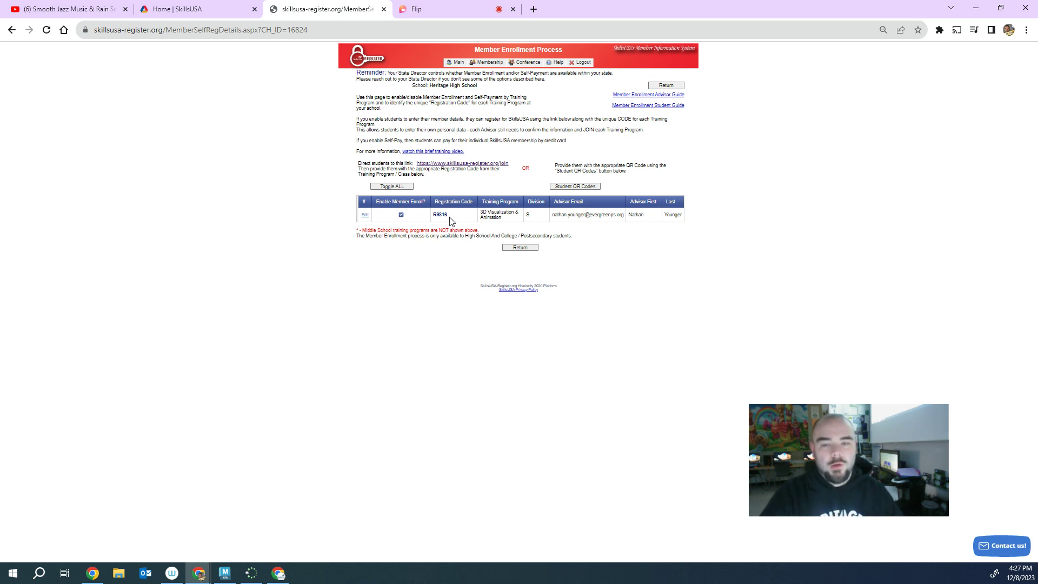
- Open the student join page in a new tab with state WA and the saved registration code
click(448, 164)
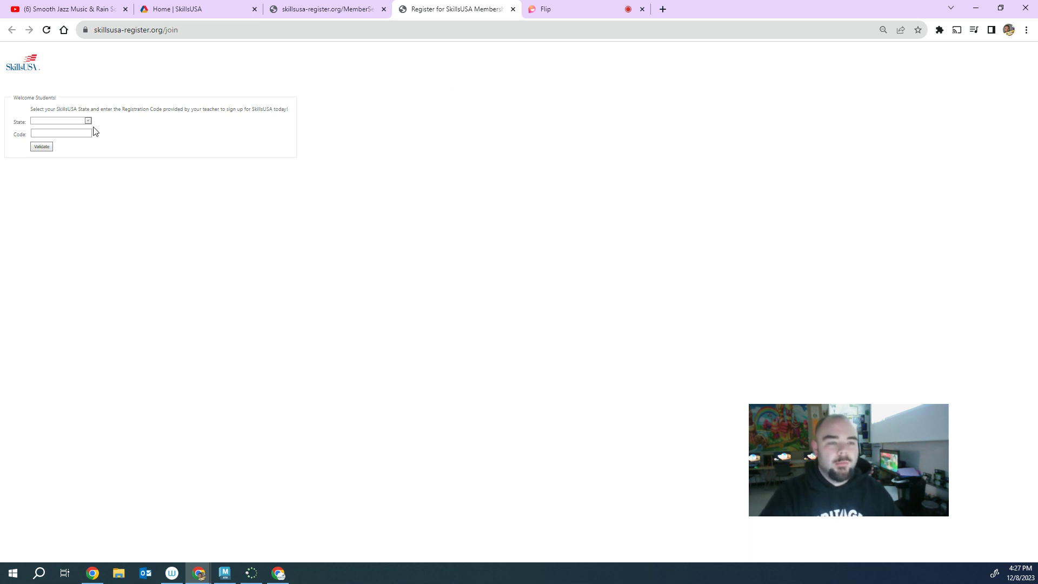
click(78, 124)
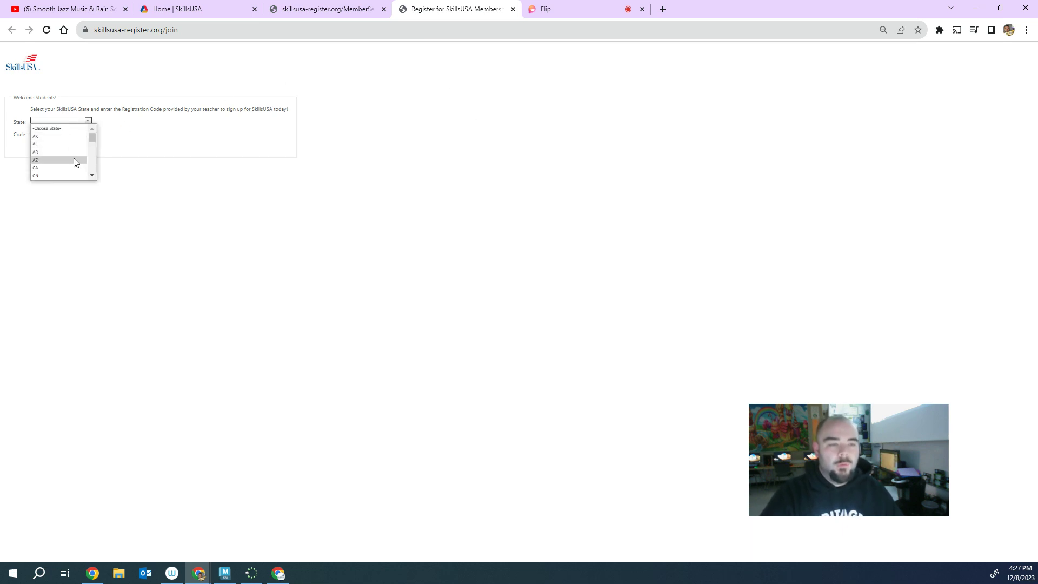
text(w)
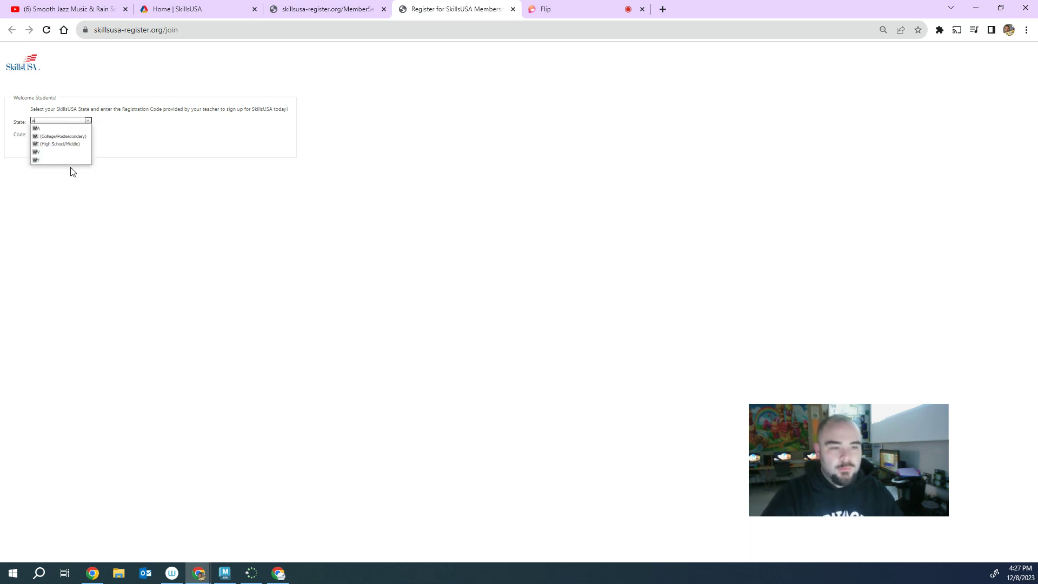
click(62, 129)
click(64, 134)
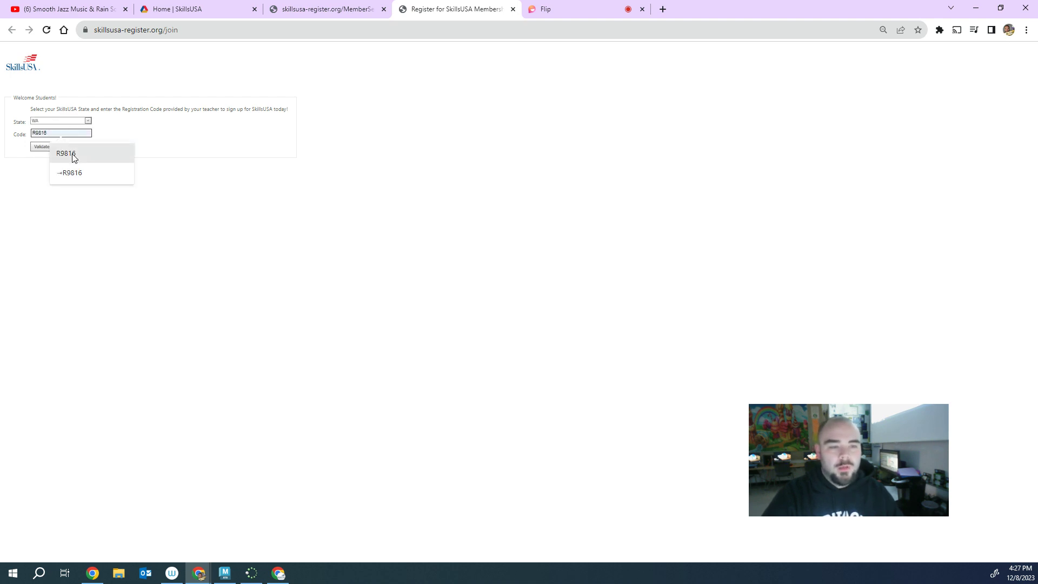
click(74, 154)
- Validate the code, then switch member type to Professional and back to Student
click(42, 147)
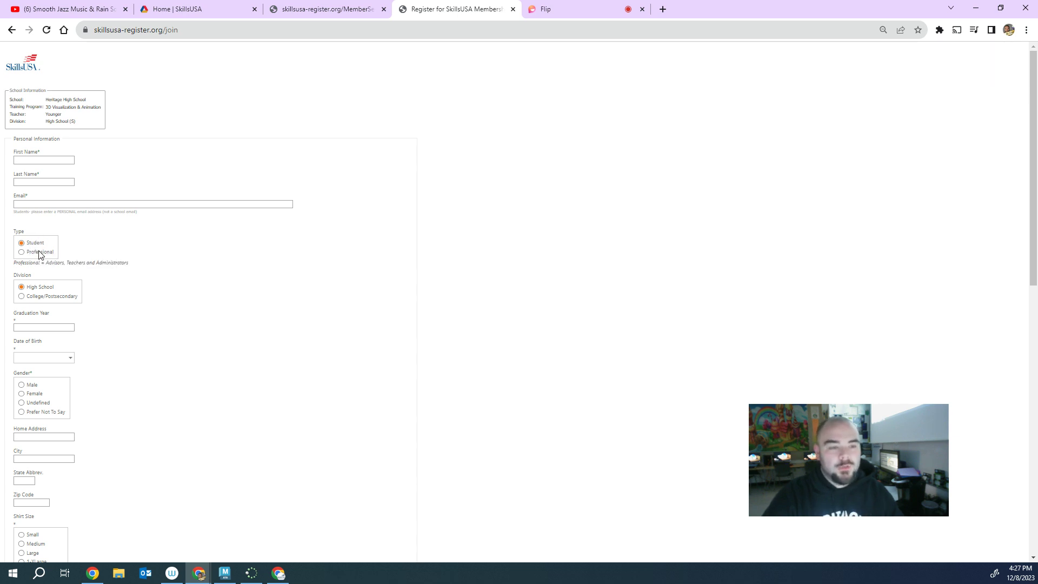
click(21, 252)
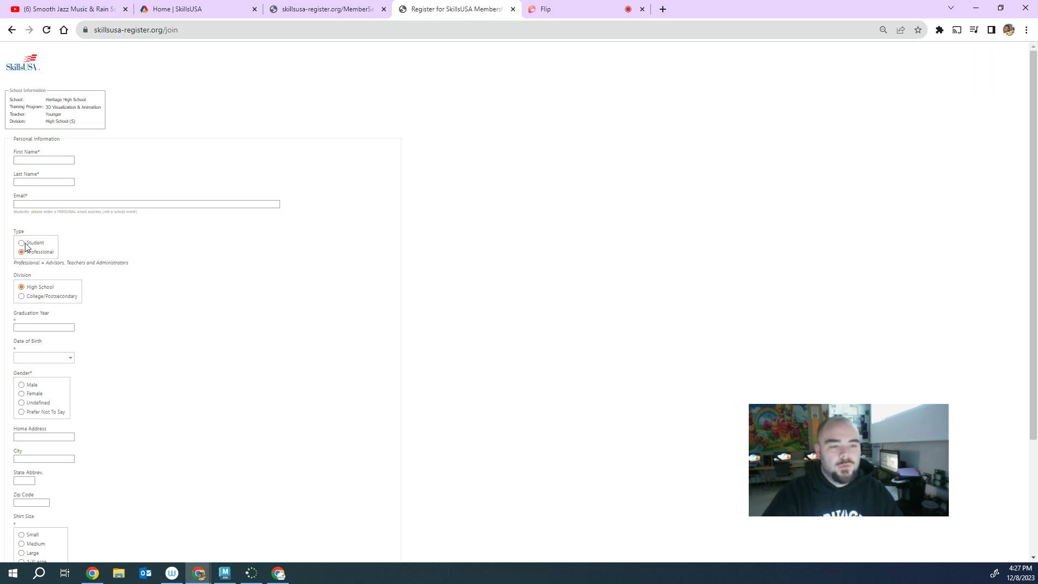
click(24, 243)
- Scroll through the student join form down to Register and back up
scroll(51, 319, down, 1)
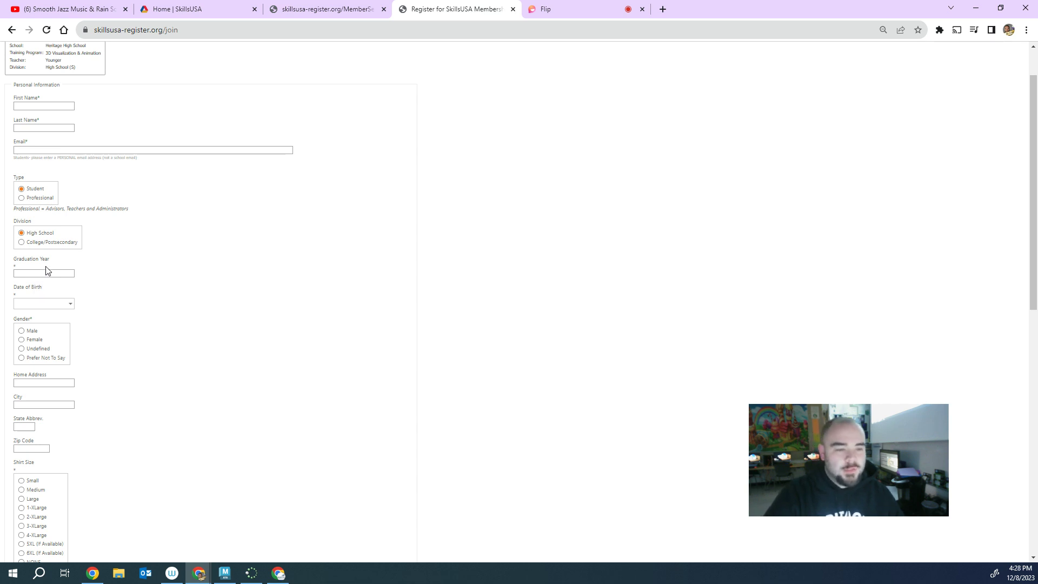
scroll(48, 338, down, 1)
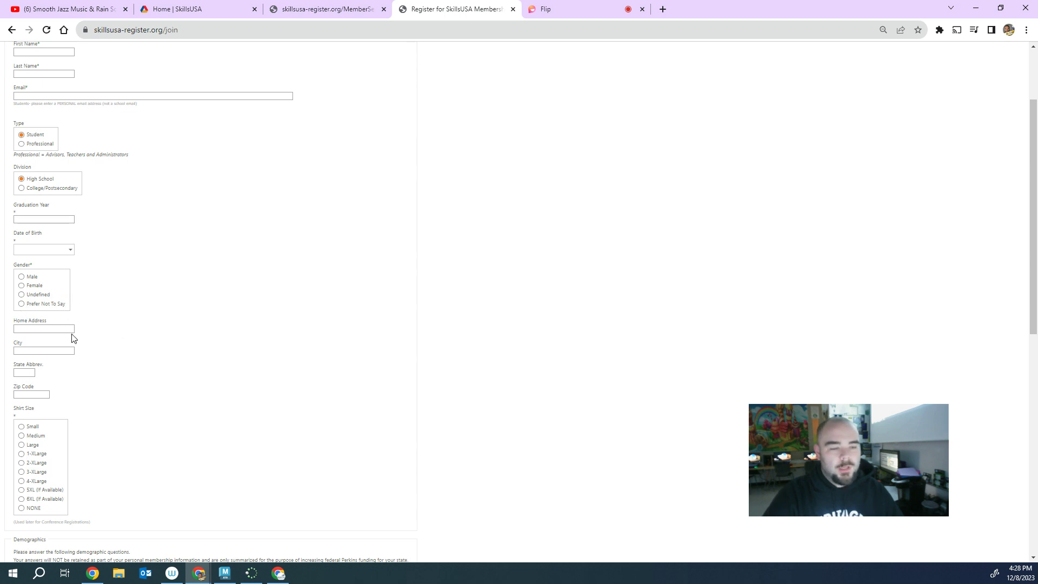
scroll(53, 336, down, 1)
scroll(30, 336, down, 2)
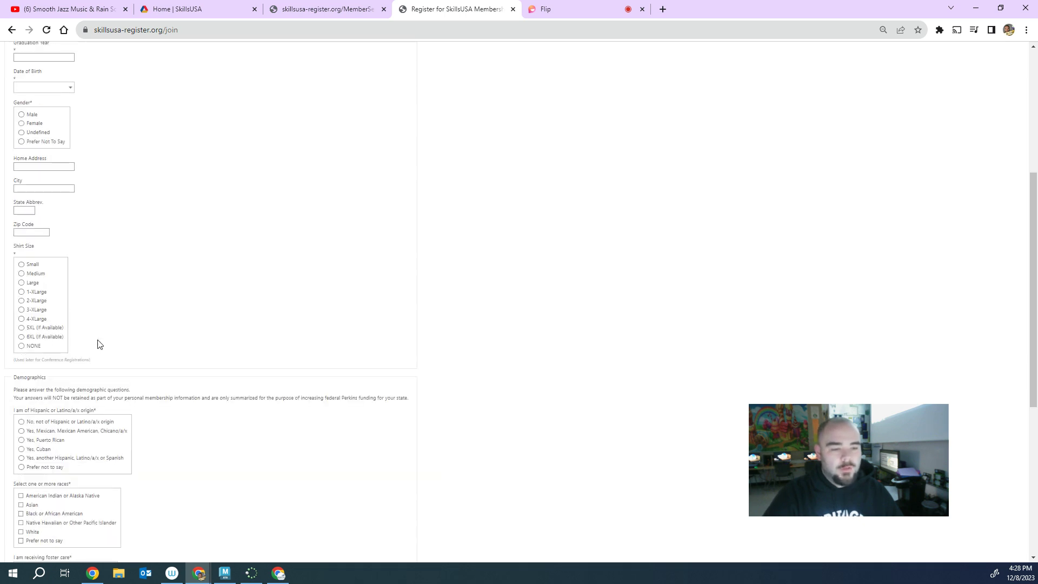
scroll(210, 359, down, 1)
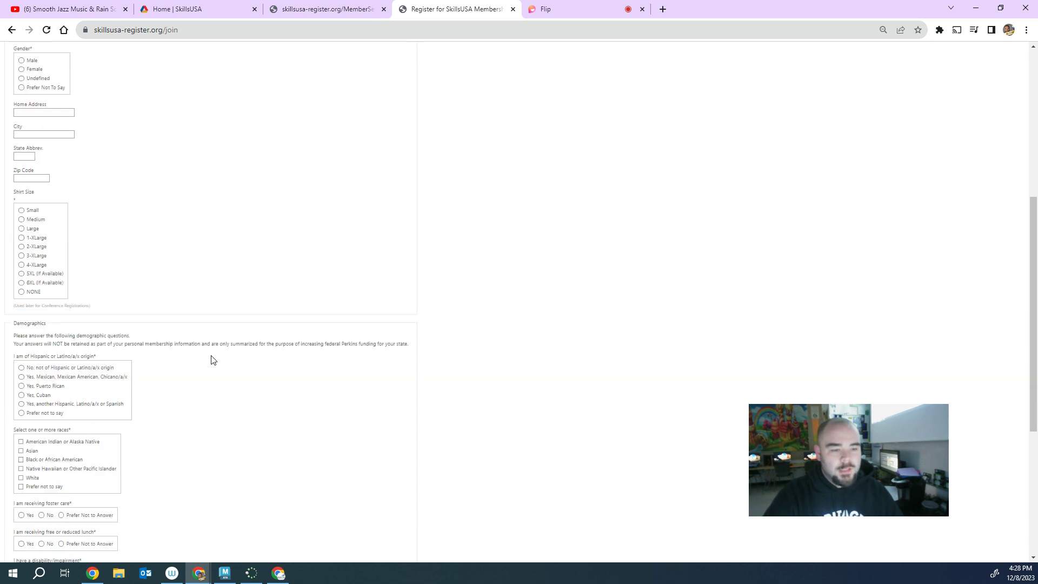
scroll(146, 334, down, 1)
scroll(62, 341, down, 2)
scroll(60, 340, down, 1)
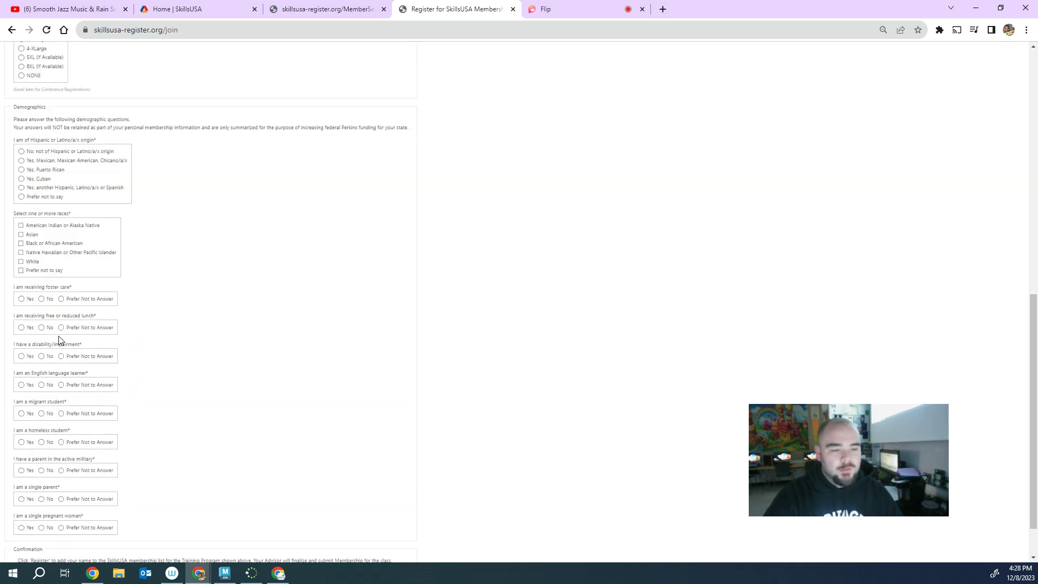
scroll(61, 340, down, 1)
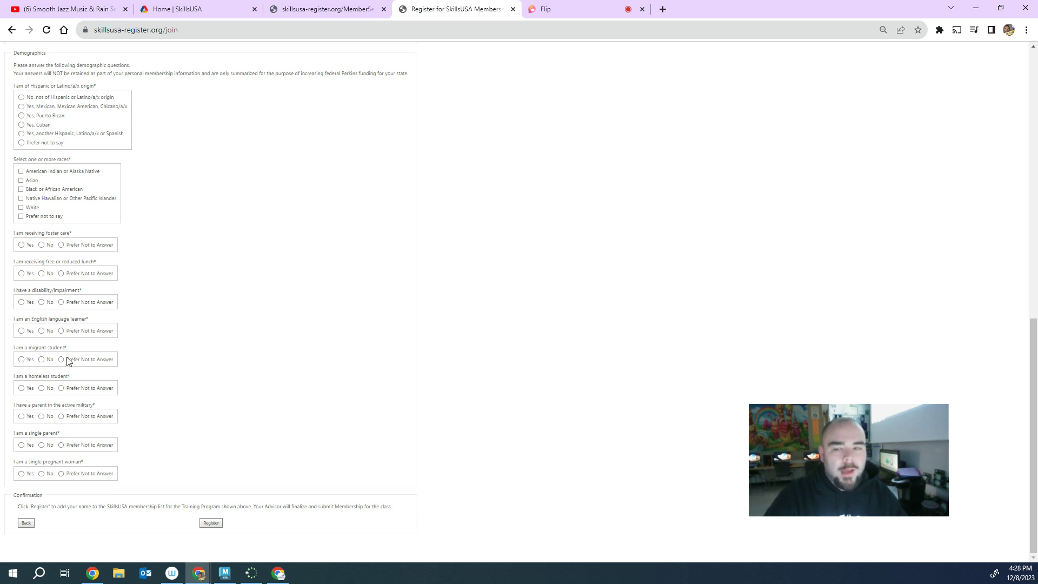
scroll(70, 361, up, 4)
scroll(80, 324, down, 4)
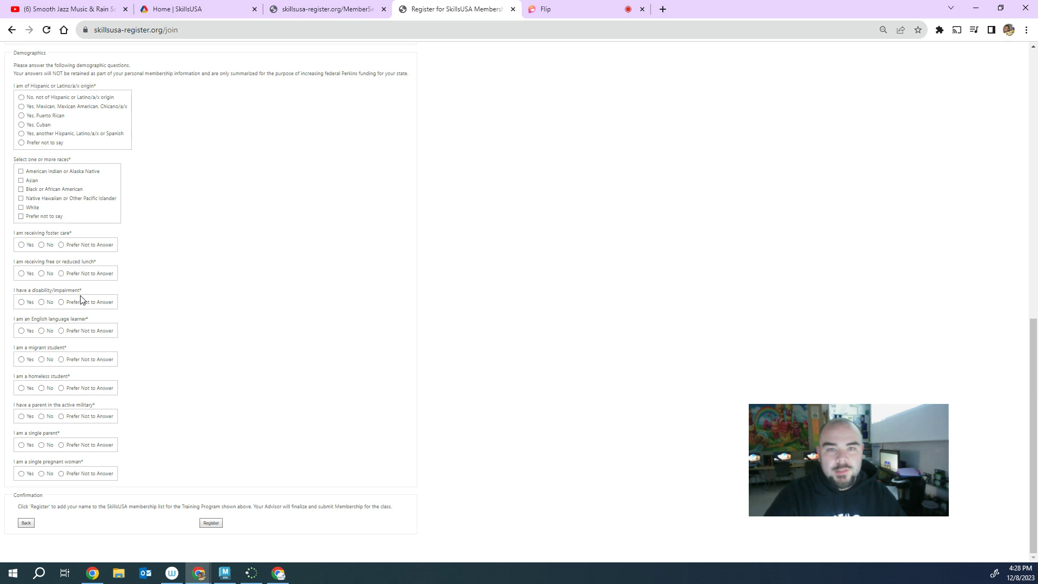
scroll(124, 312, up, 10)
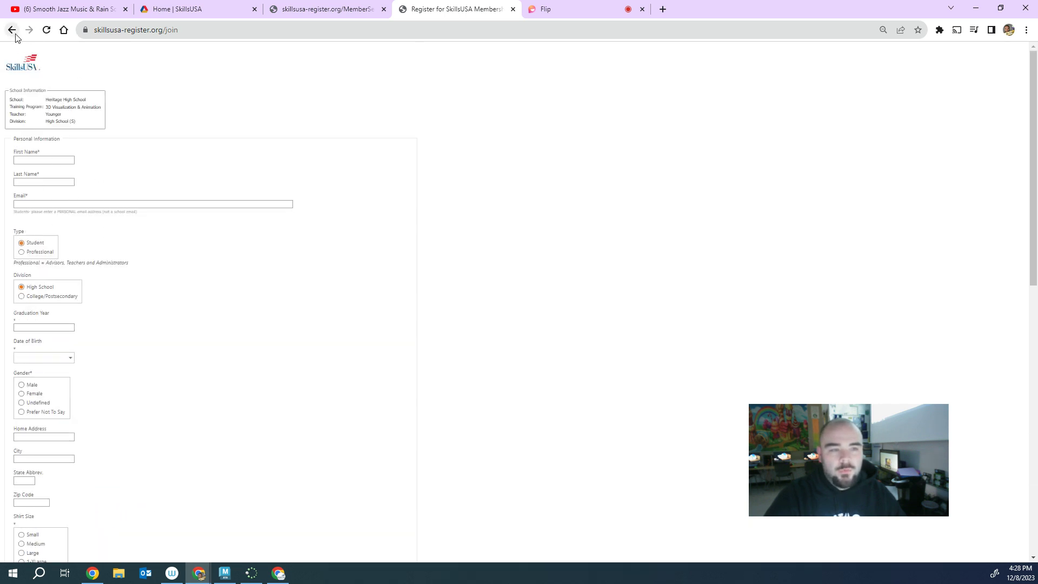
- Open the 3D Visualization & Animation member list through Membership > Add/Edit Members
click(327, 10)
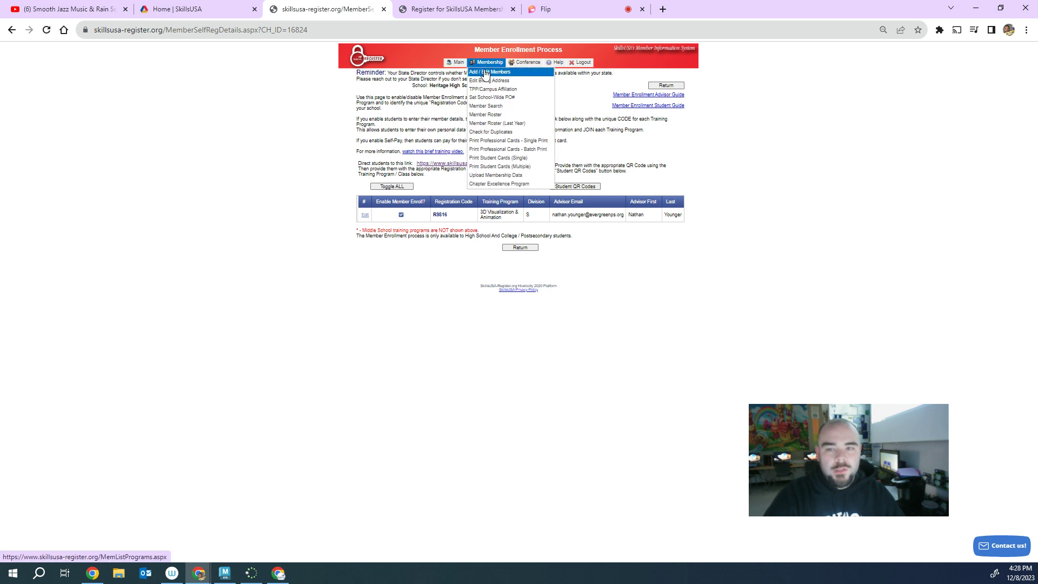
click(486, 73)
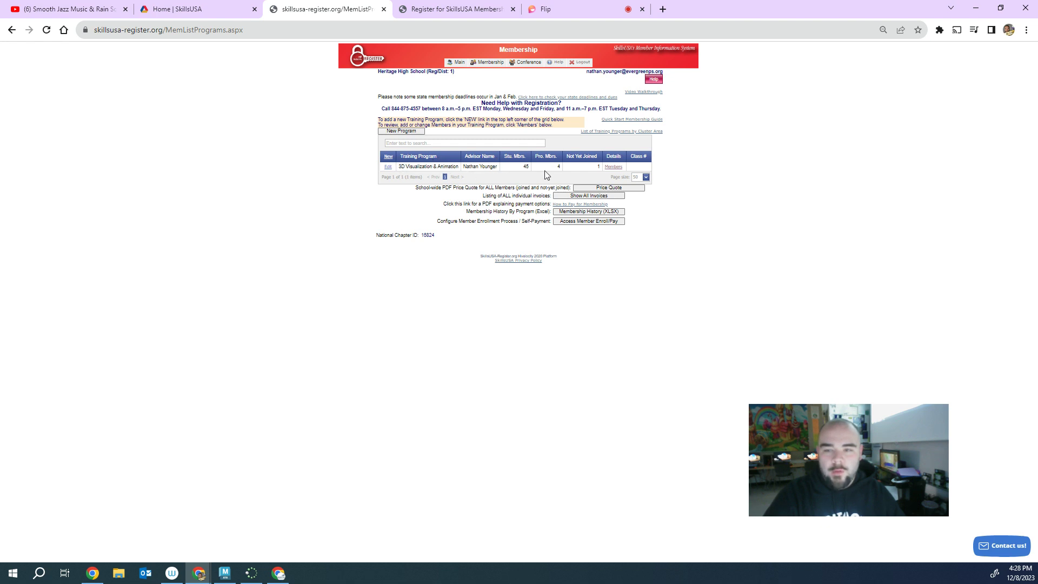
click(614, 167)
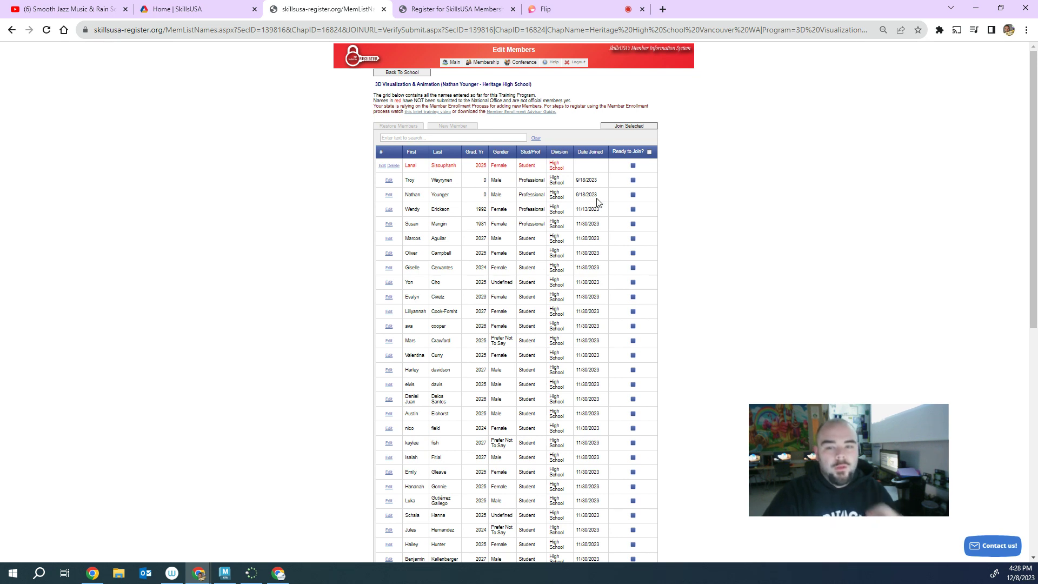
- Mark the first not-yet-joined student Ready to Join and submit with Join Selected
click(634, 165)
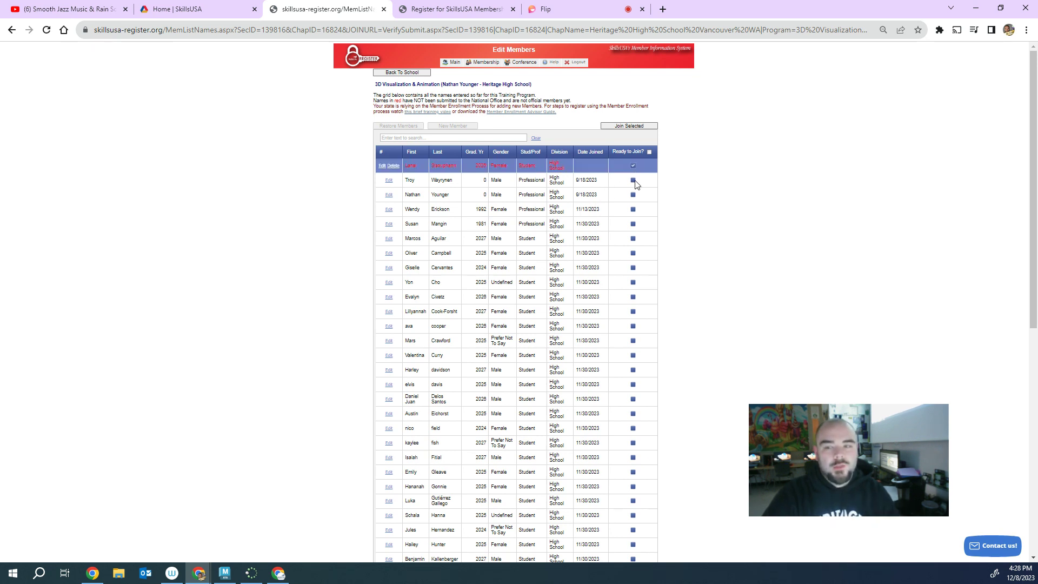
click(625, 126)
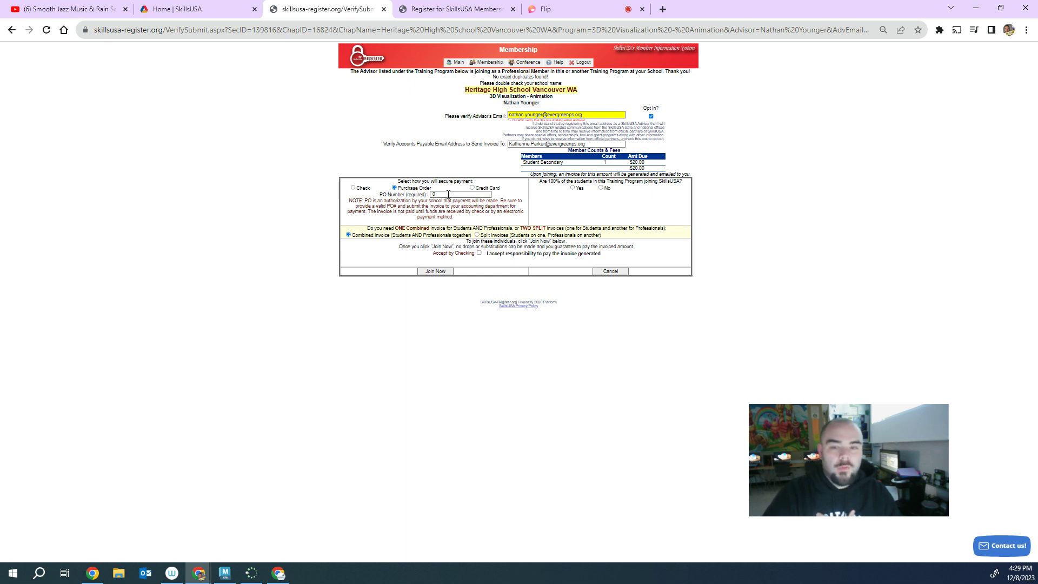
- Select the PO Number value on the membership join verification page
double_click(443, 193)
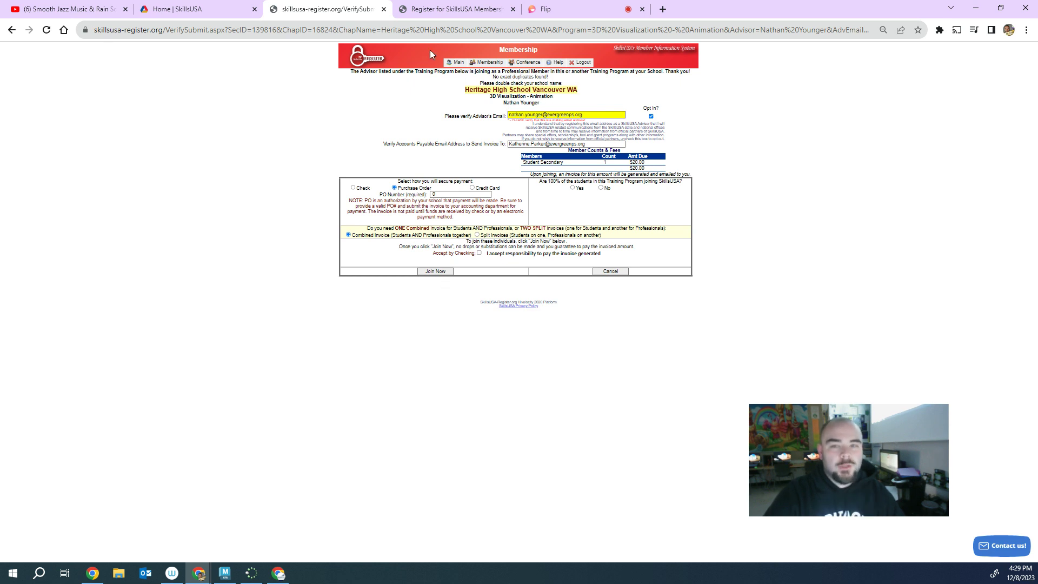
mouse_move(460, 69)
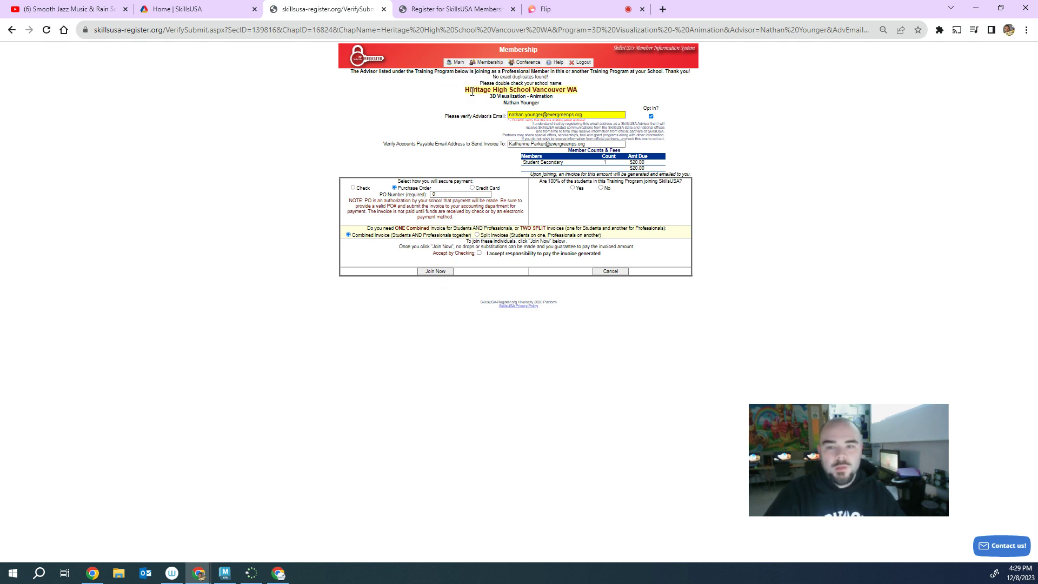
- Choose Southwest WA Regional Competition under My Registrations and add a new registrant
click(452, 78)
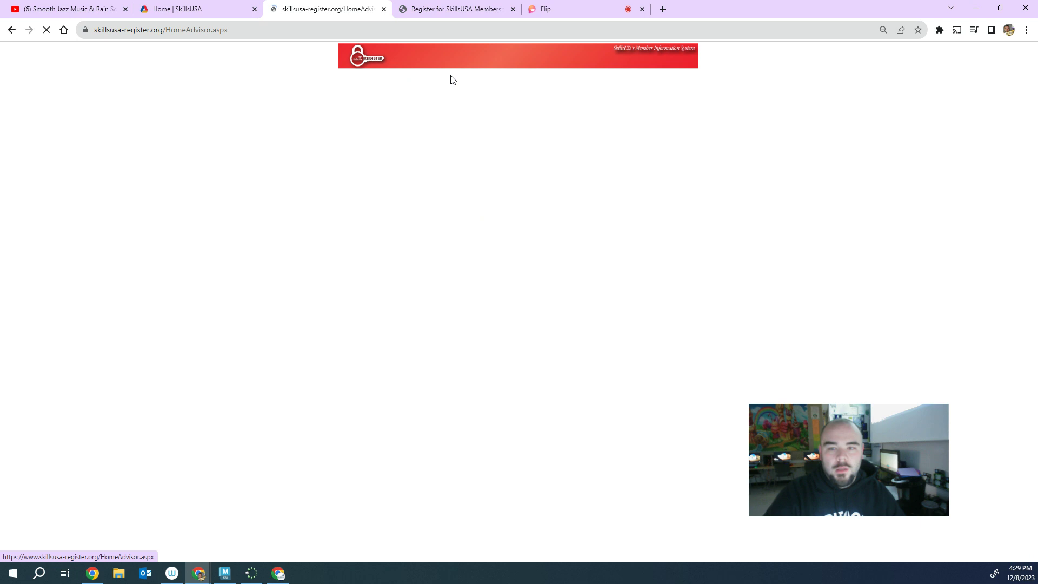
mouse_move(521, 66)
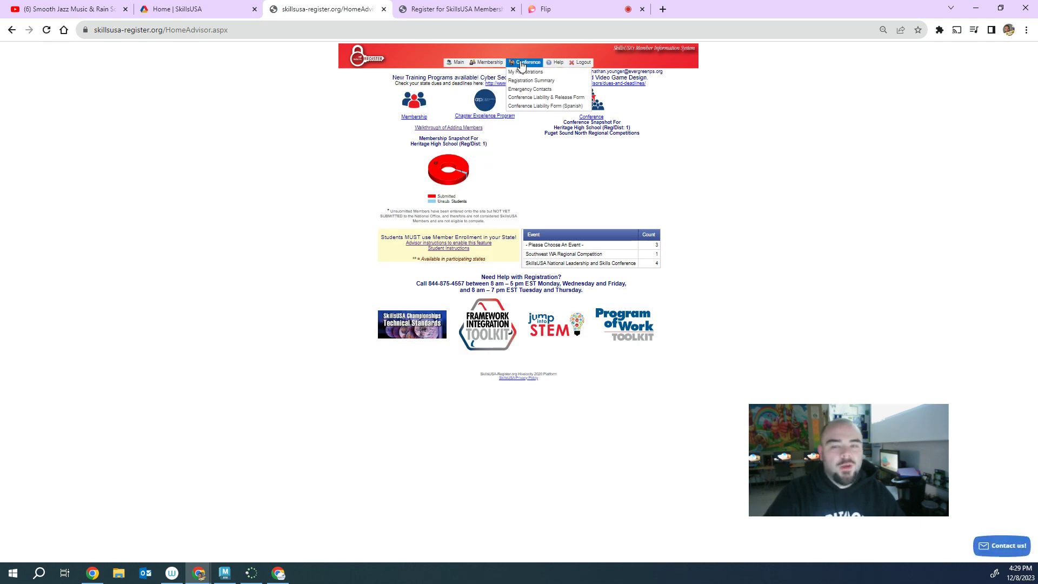
mouse_move(488, 64)
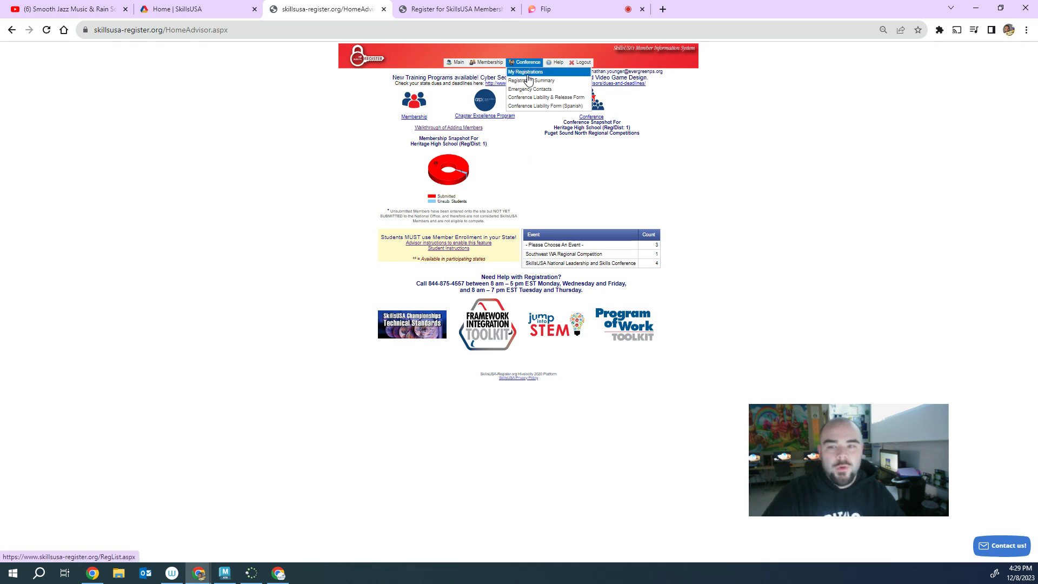
click(529, 76)
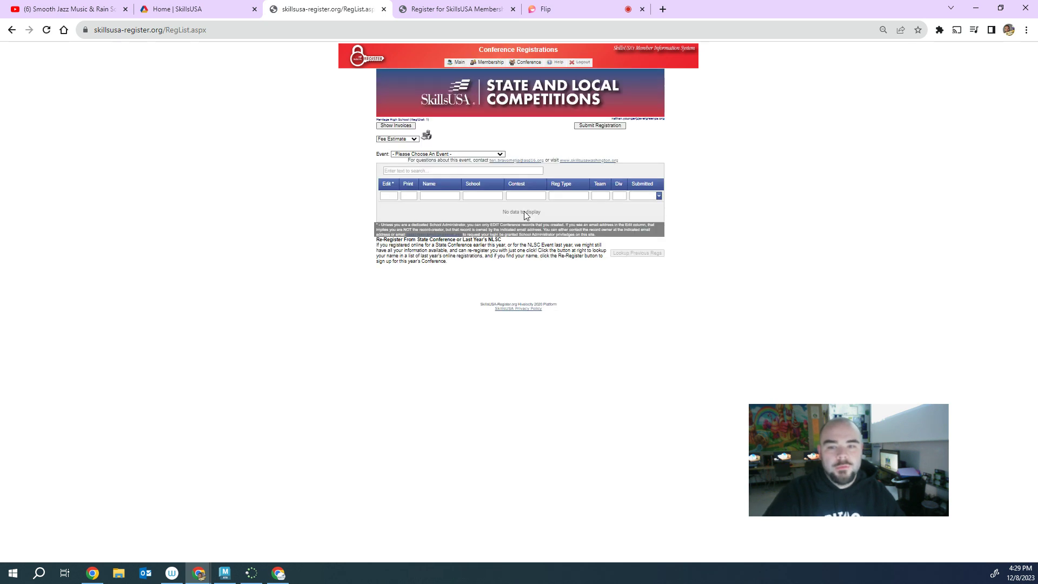
click(420, 155)
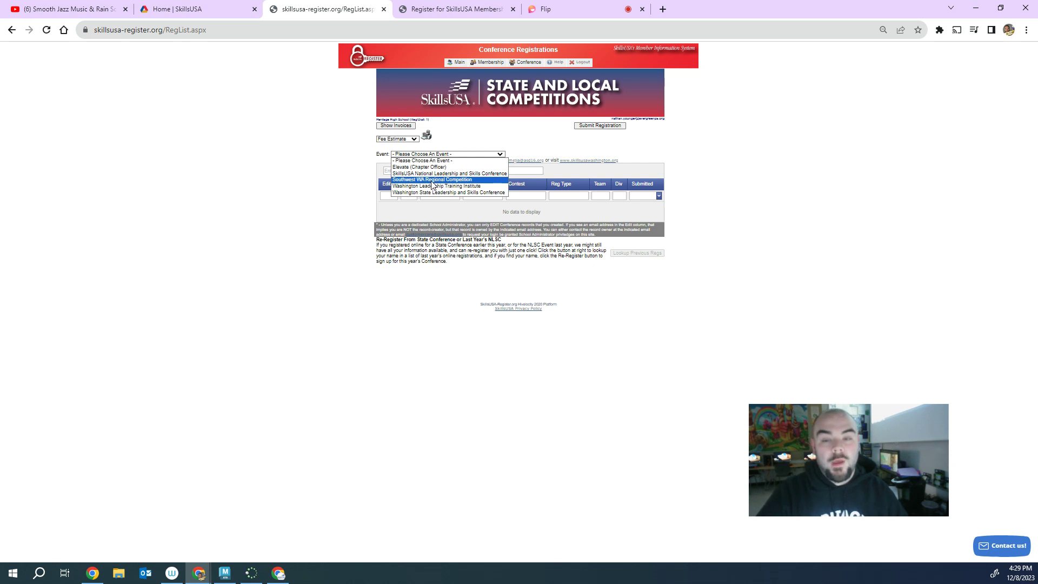
click(432, 180)
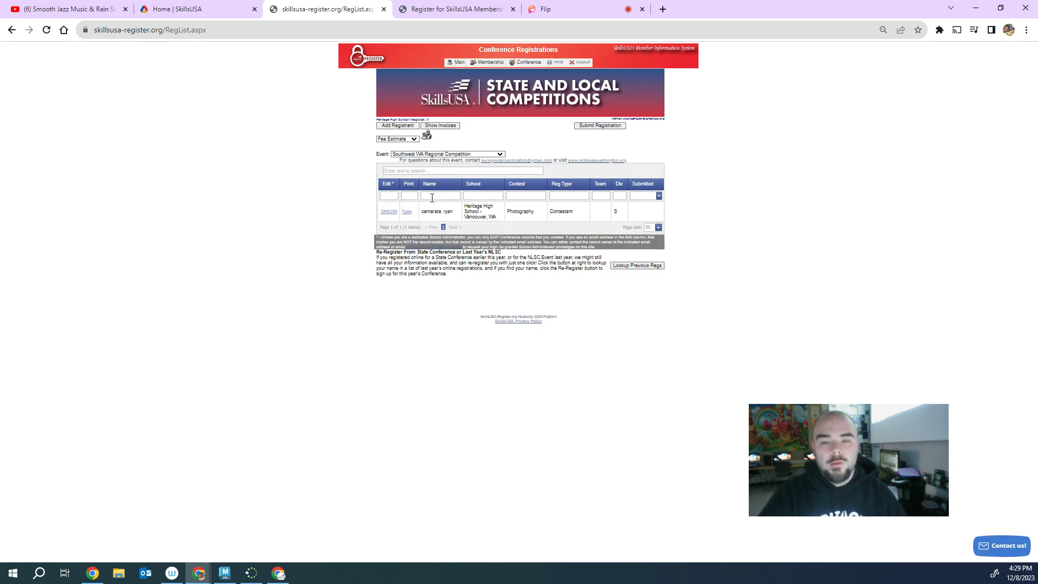
click(398, 126)
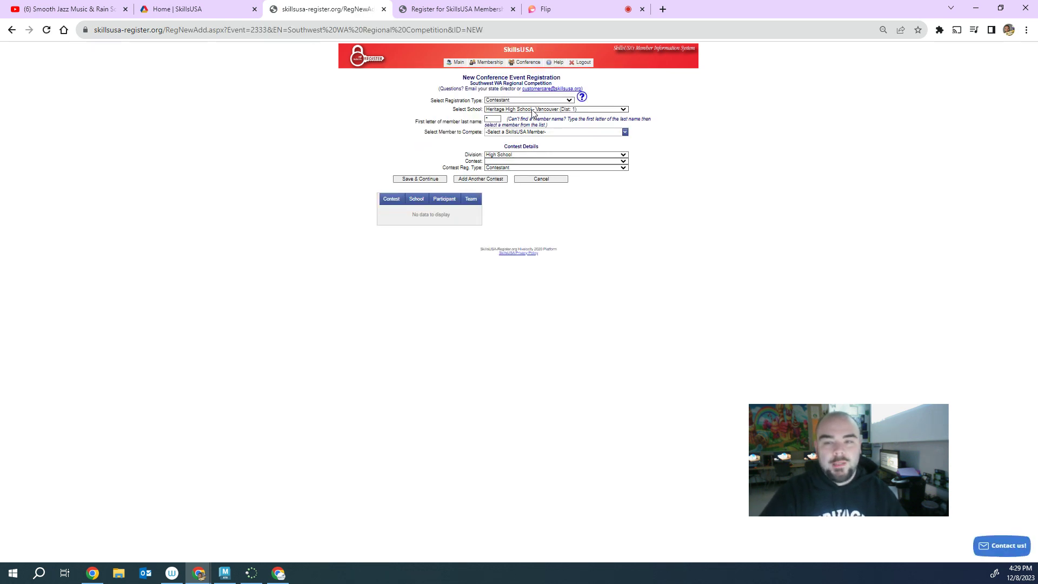
click(541, 102)
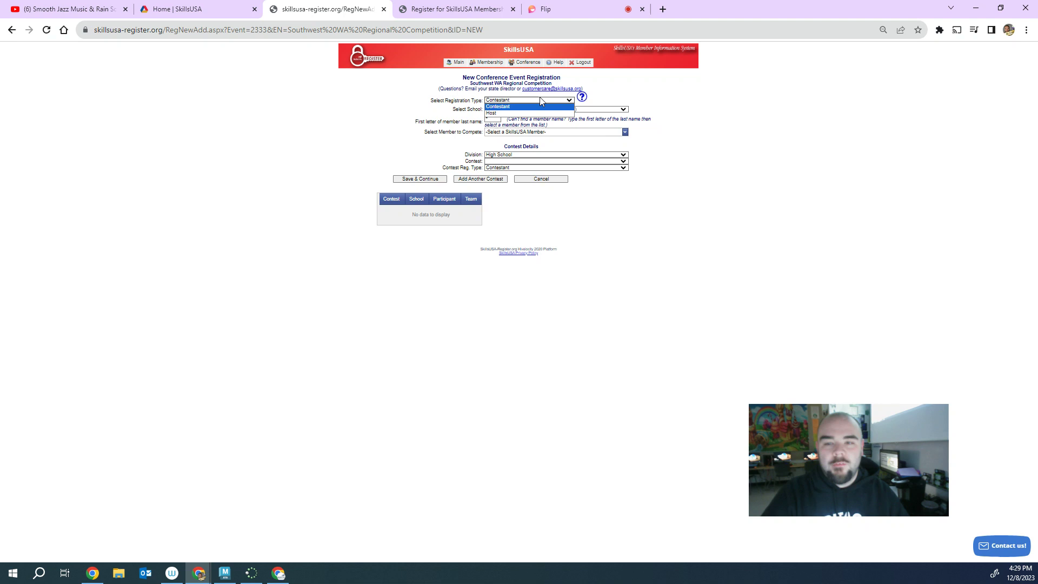
click(541, 107)
click(541, 109)
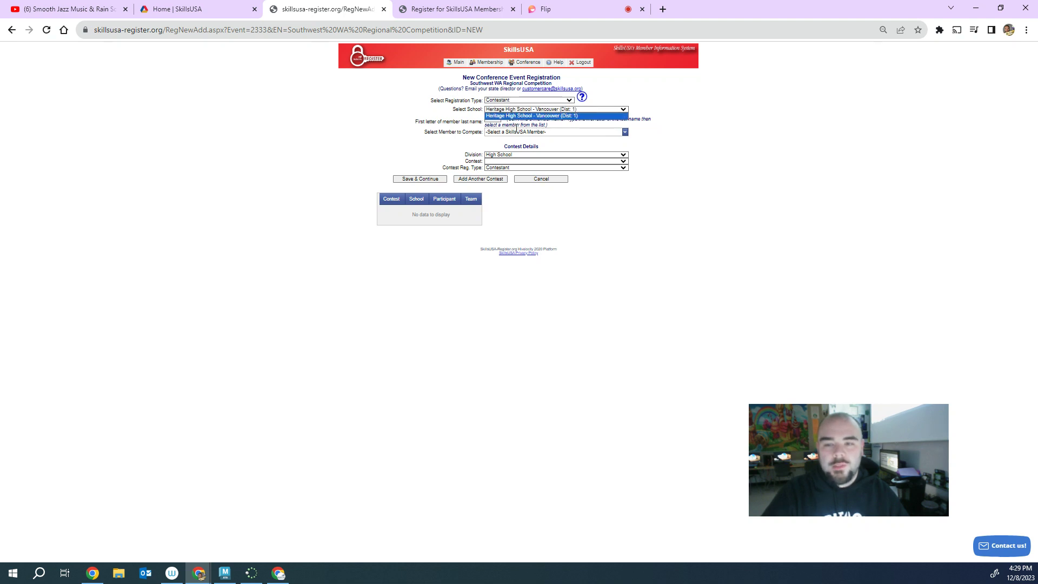
click(539, 116)
click(545, 131)
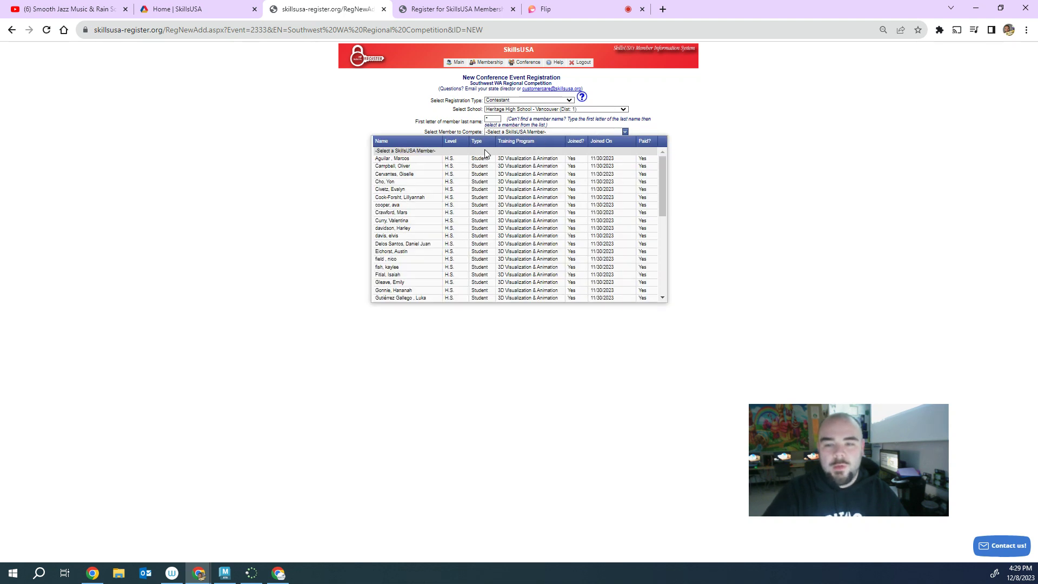
click(322, 164)
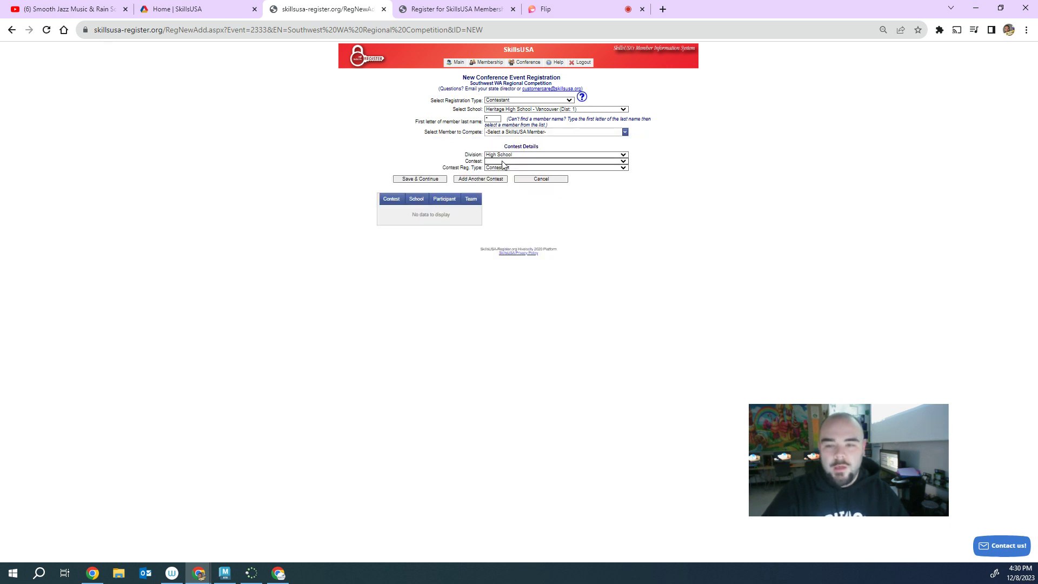
click(625, 161)
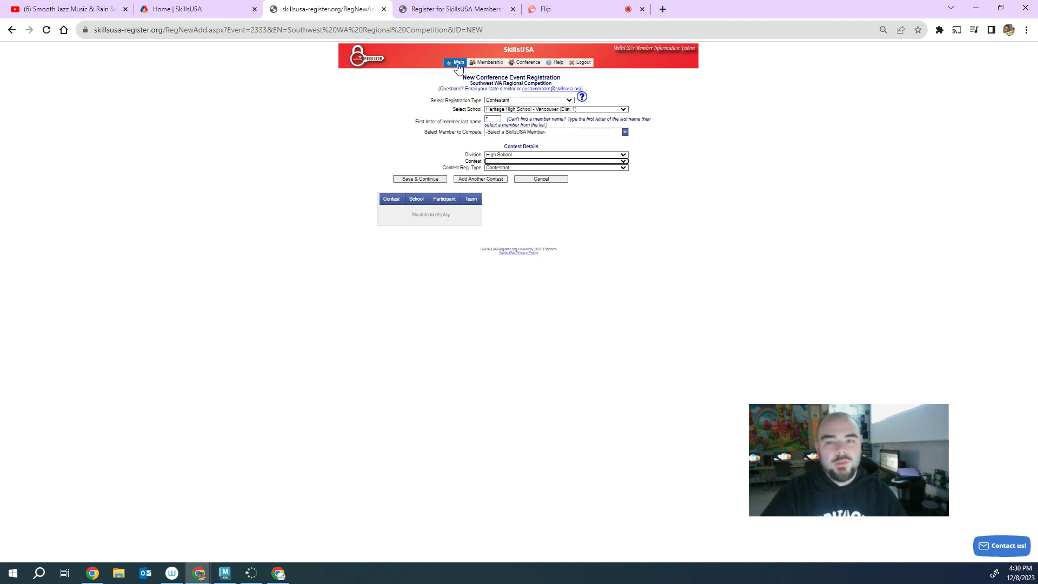
- Reach the program's Member Enrollment page and highlight its student registration code
mouse_move(457, 68)
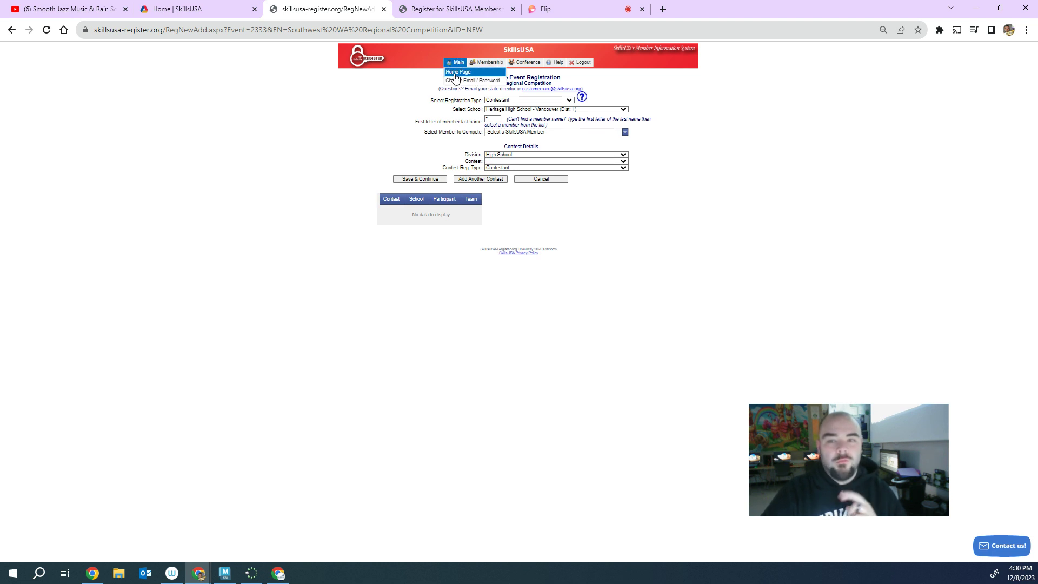
click(456, 75)
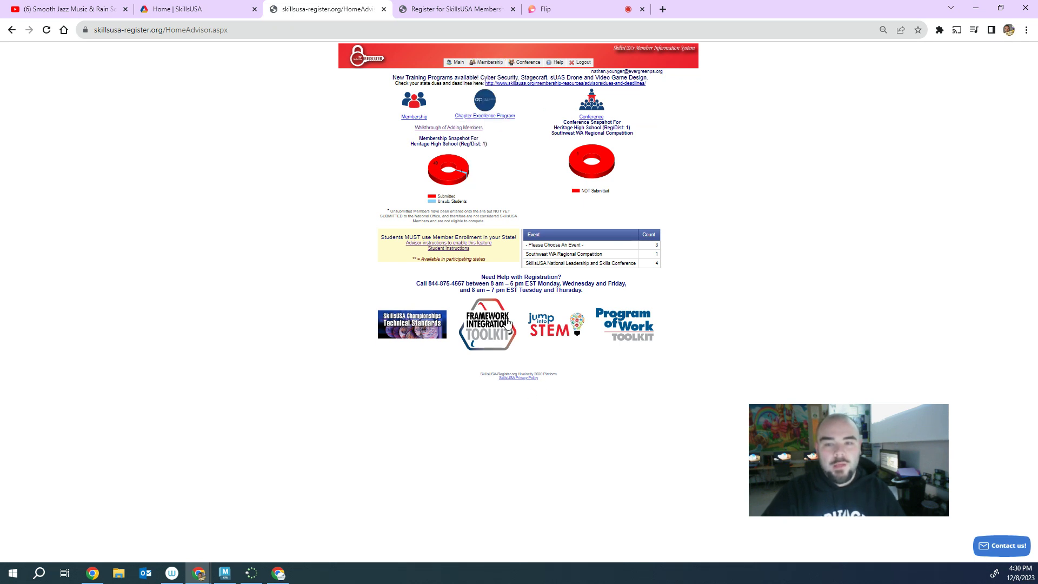
click(419, 118)
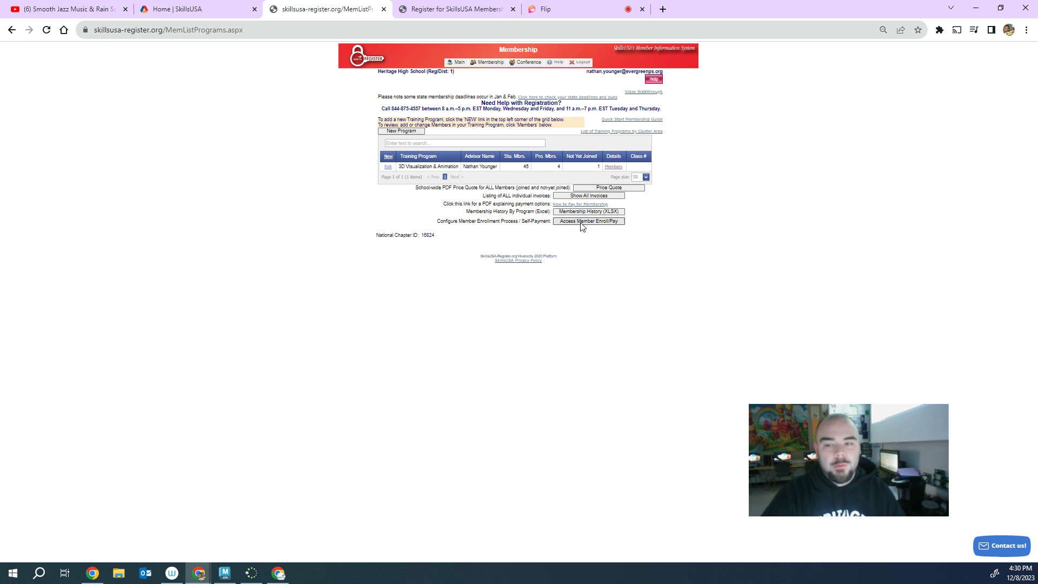
click(583, 222)
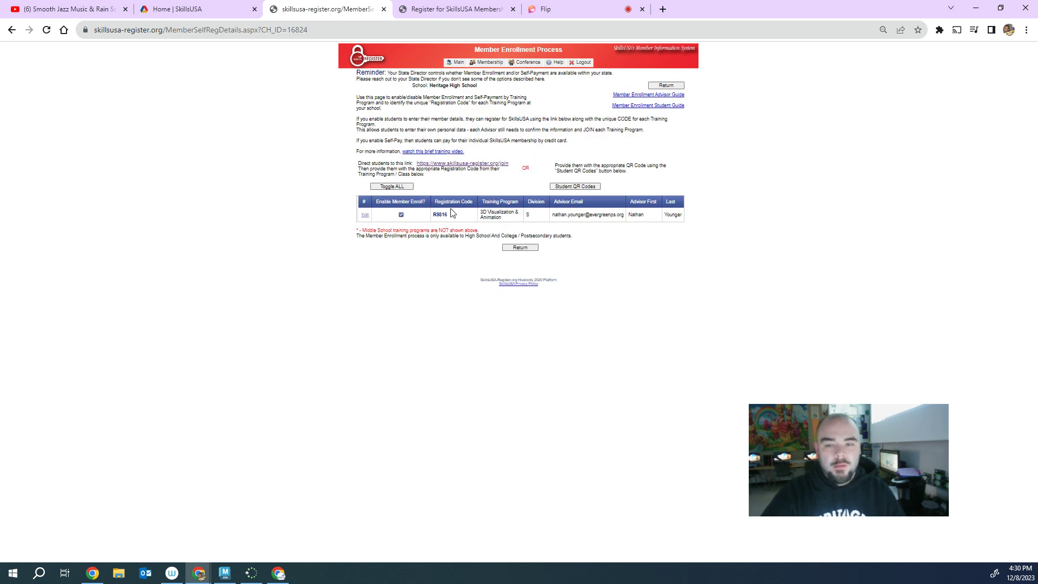
drag(463, 216, 439, 217)
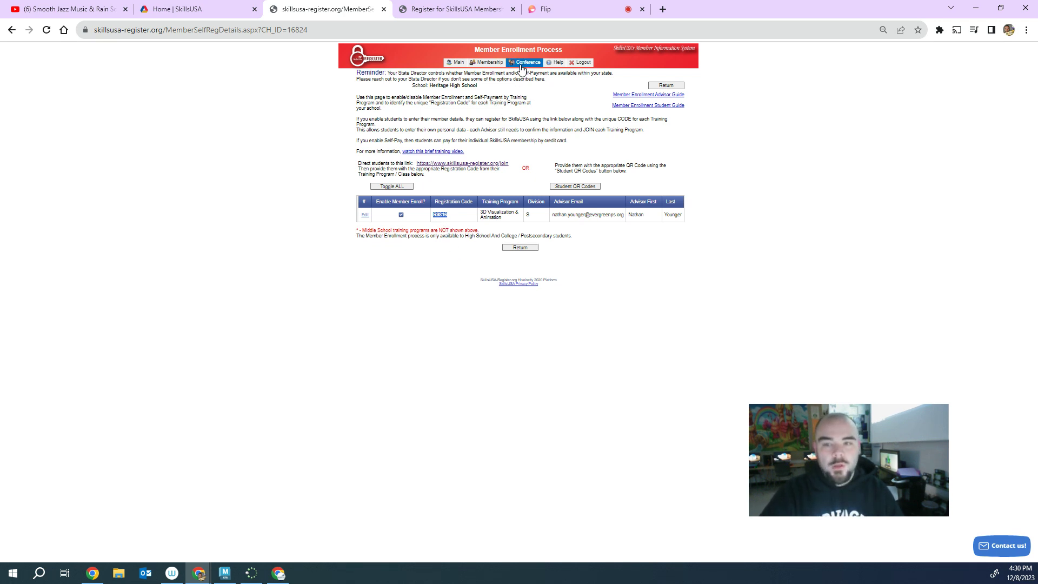
click(485, 63)
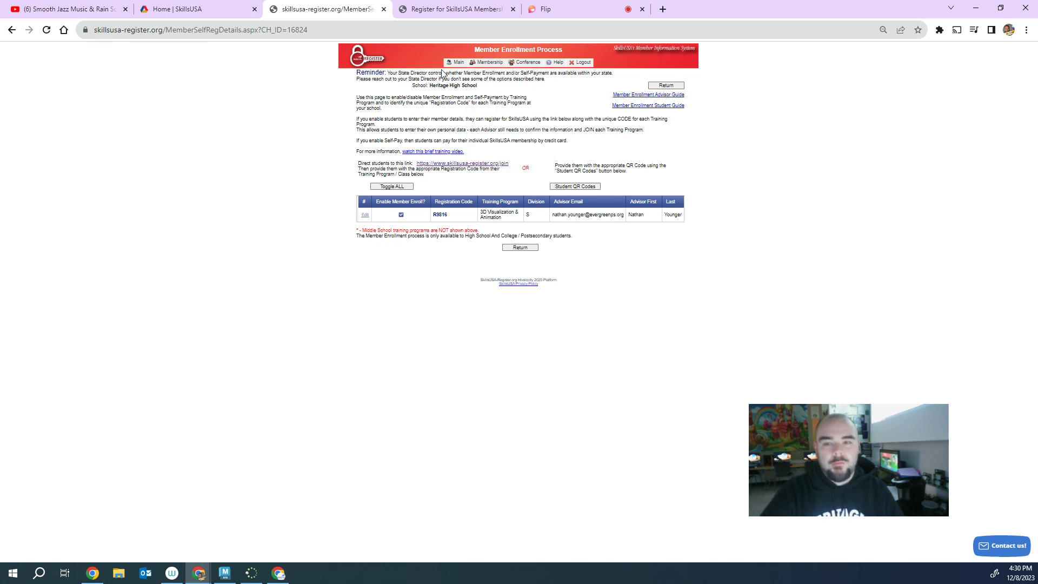
- Open the program's member list, then the Southwest WA Conference Registrations list
click(483, 75)
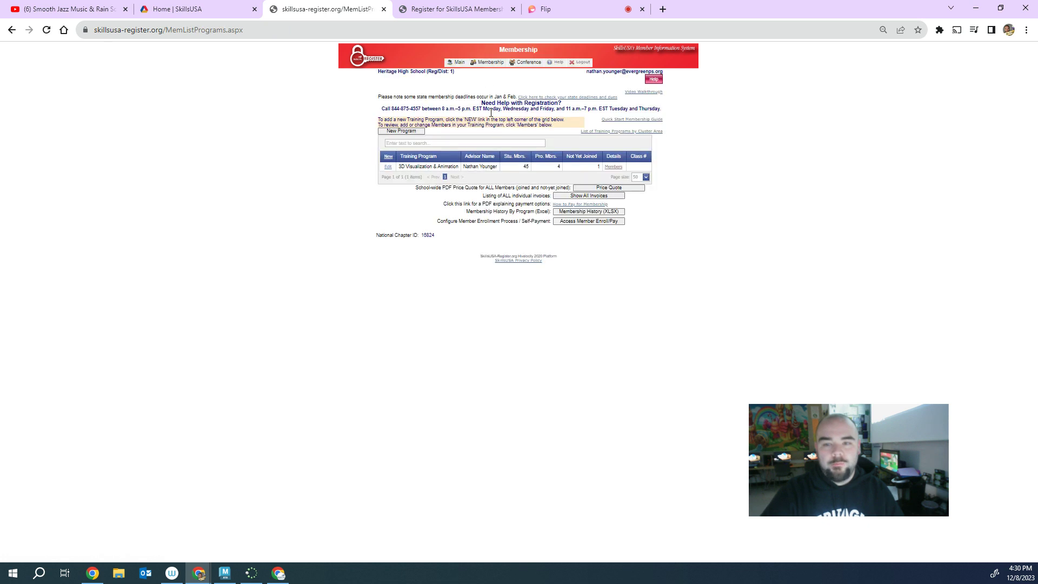
click(614, 168)
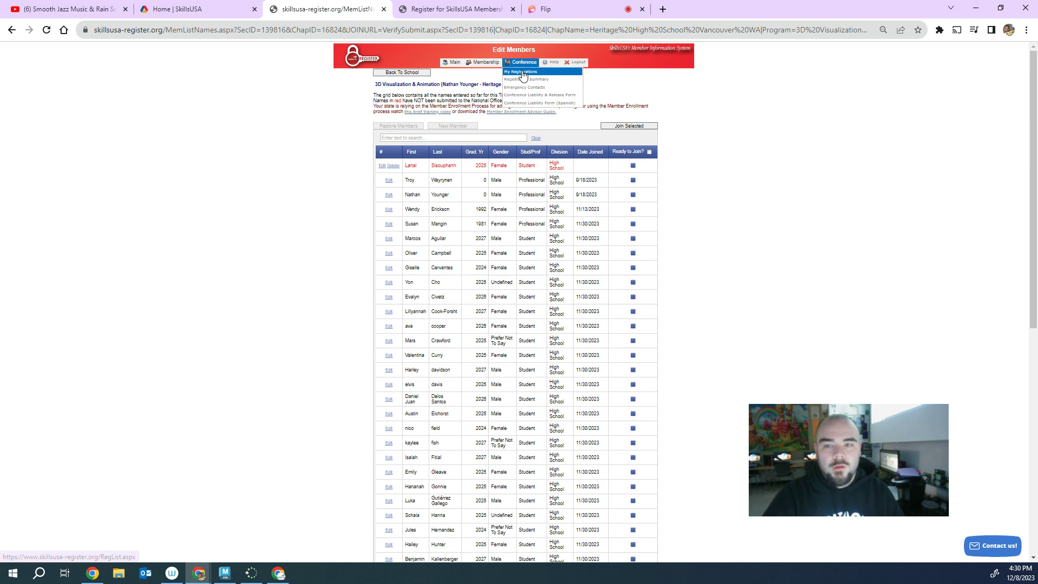
click(519, 72)
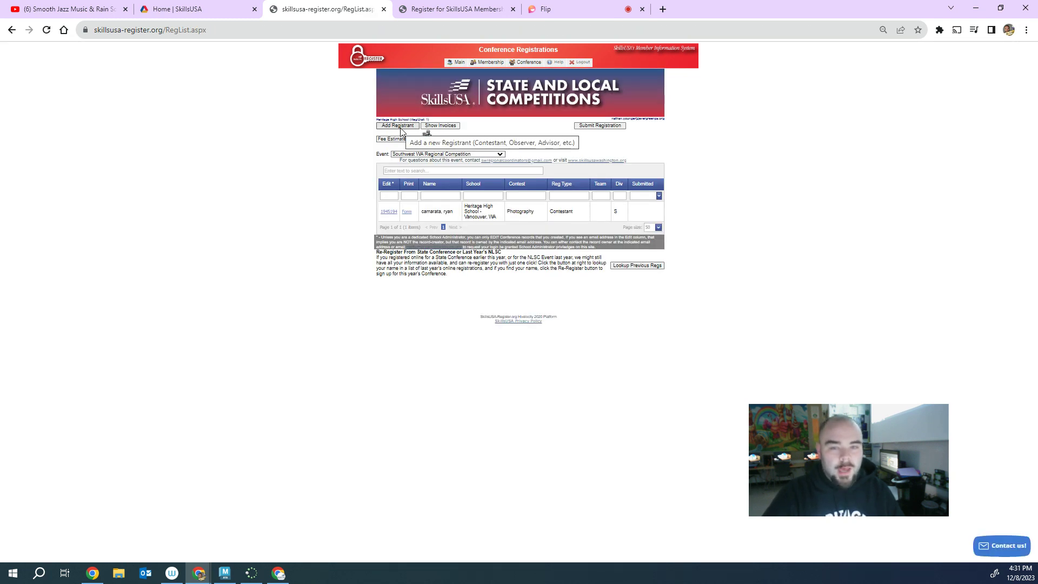
- Add a Southwest WA Regional Competition registrant, check the members available to compete, then go to the Flip tab
click(401, 129)
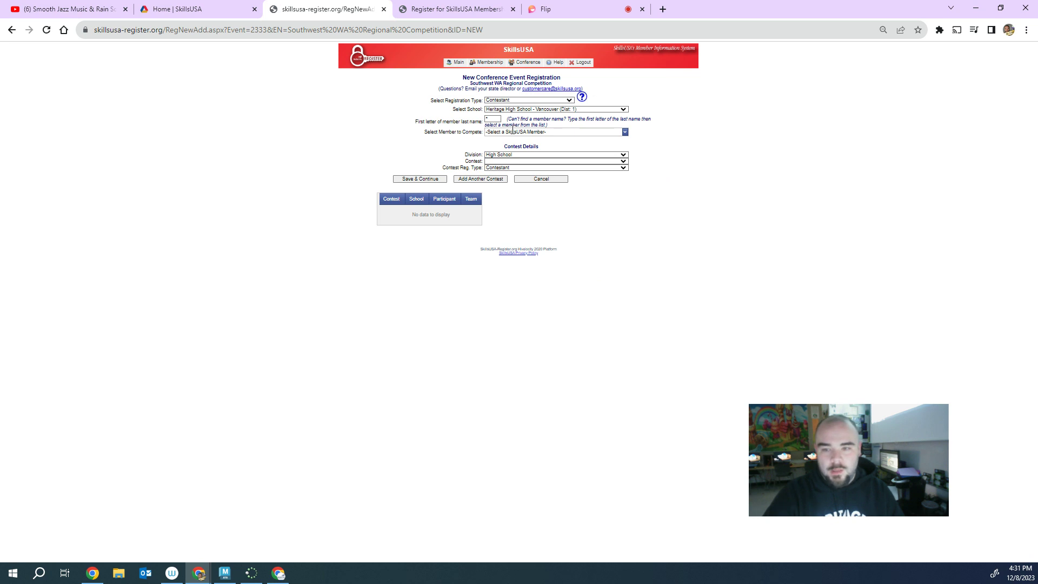
click(522, 134)
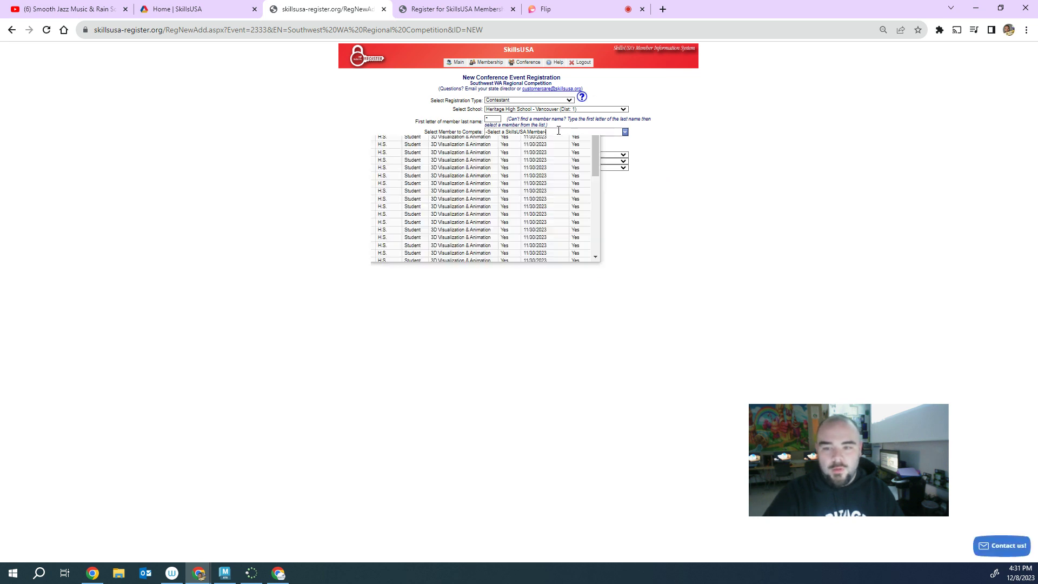
click(247, 343)
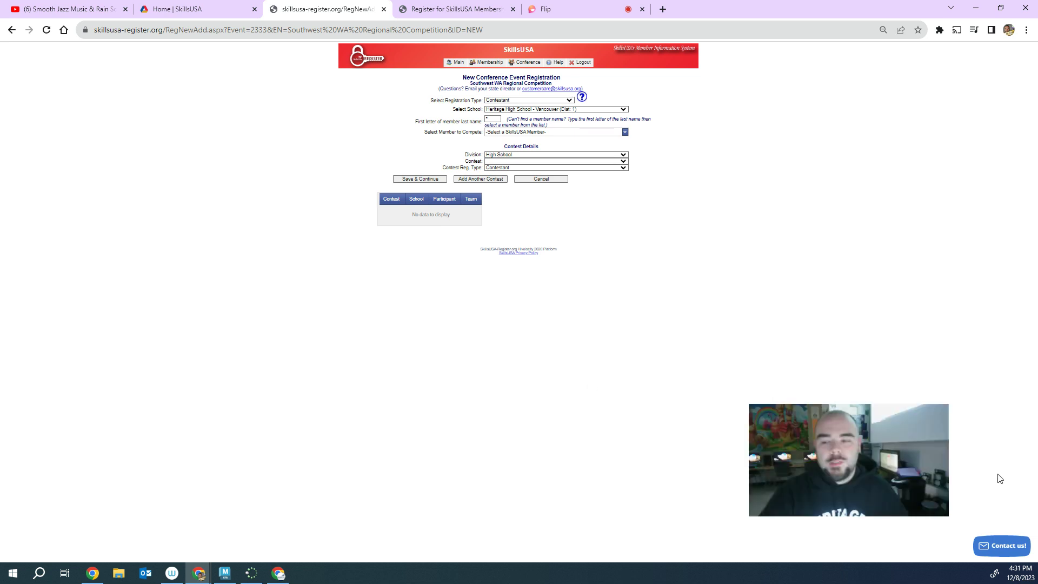
click(456, 9)
click(538, 9)
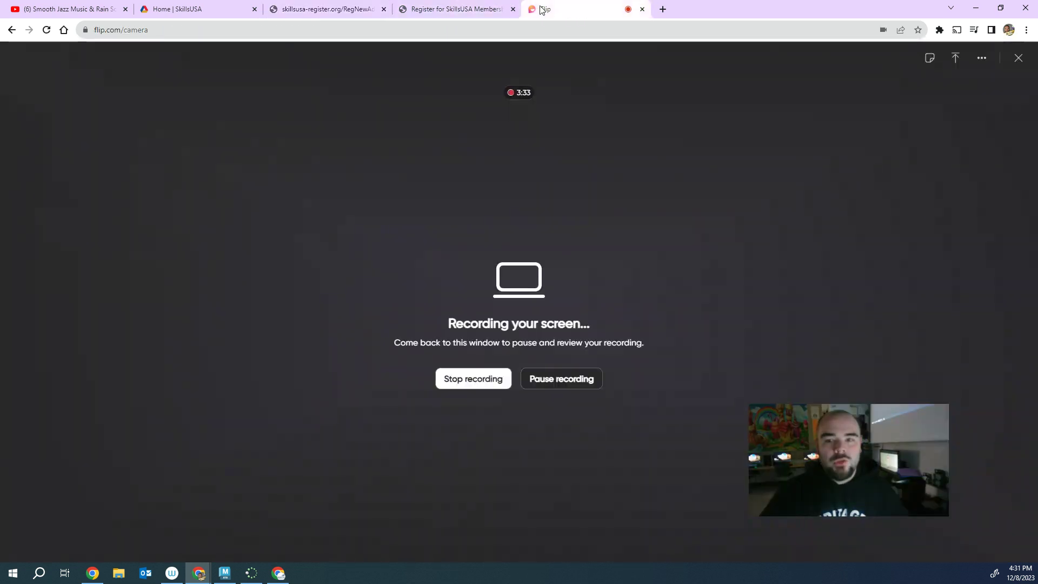